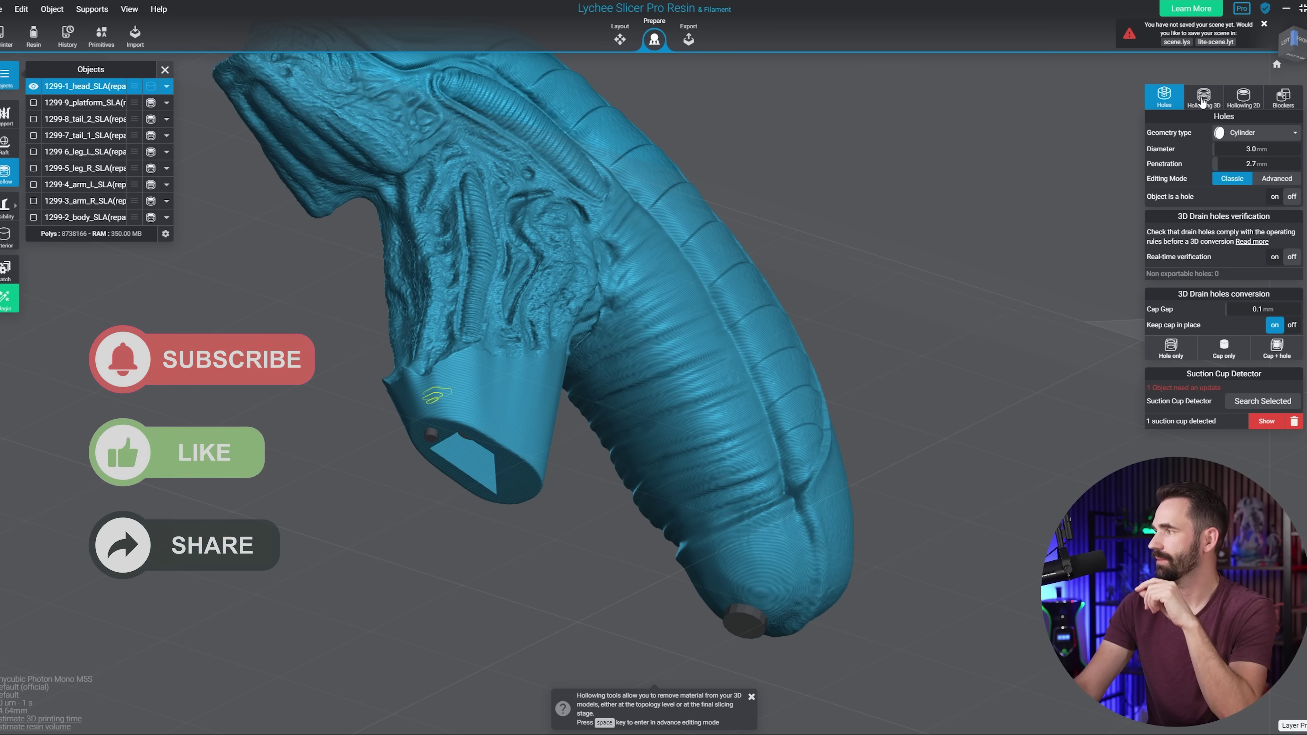
Switch to support editing for the head and search it for islands with Detailed accuracy.
{"action": "left_click", "coordinate": [7, 114]}
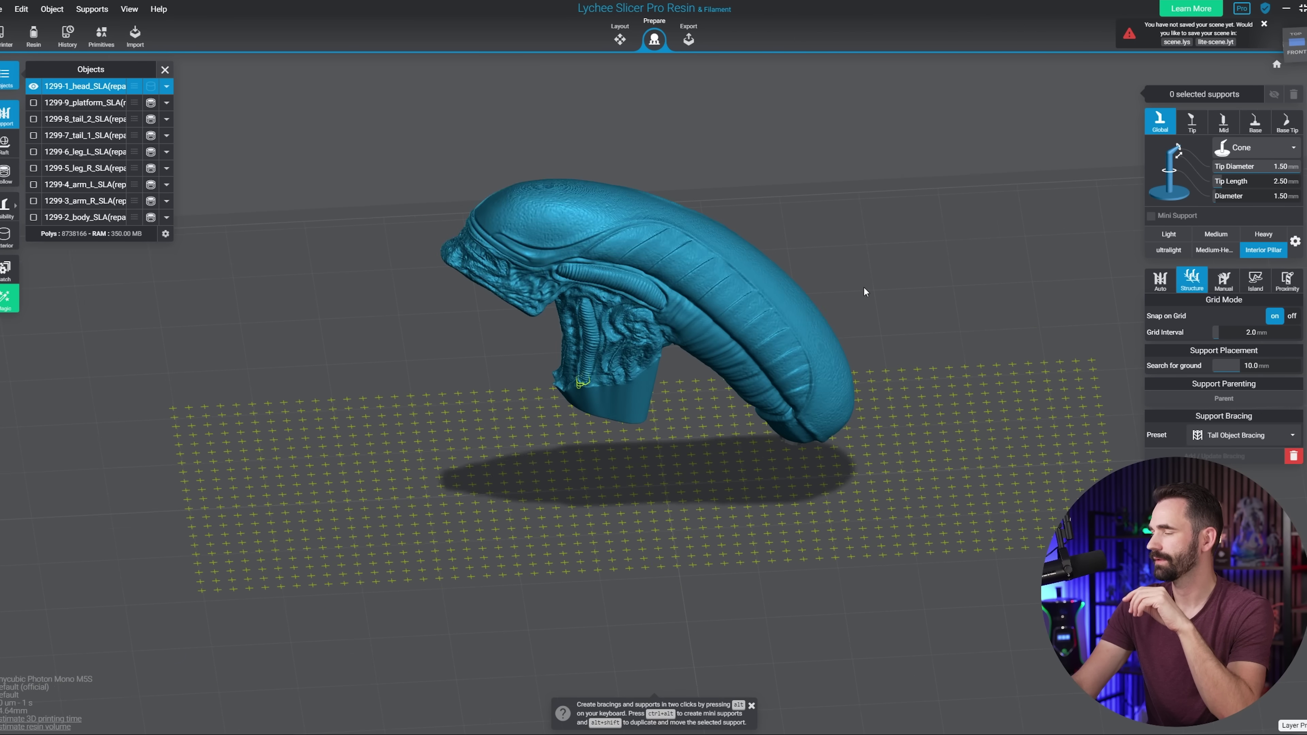
{"action": "scroll", "coordinate": [864, 286], "scroll_direction": "down", "scroll_amount": 4}
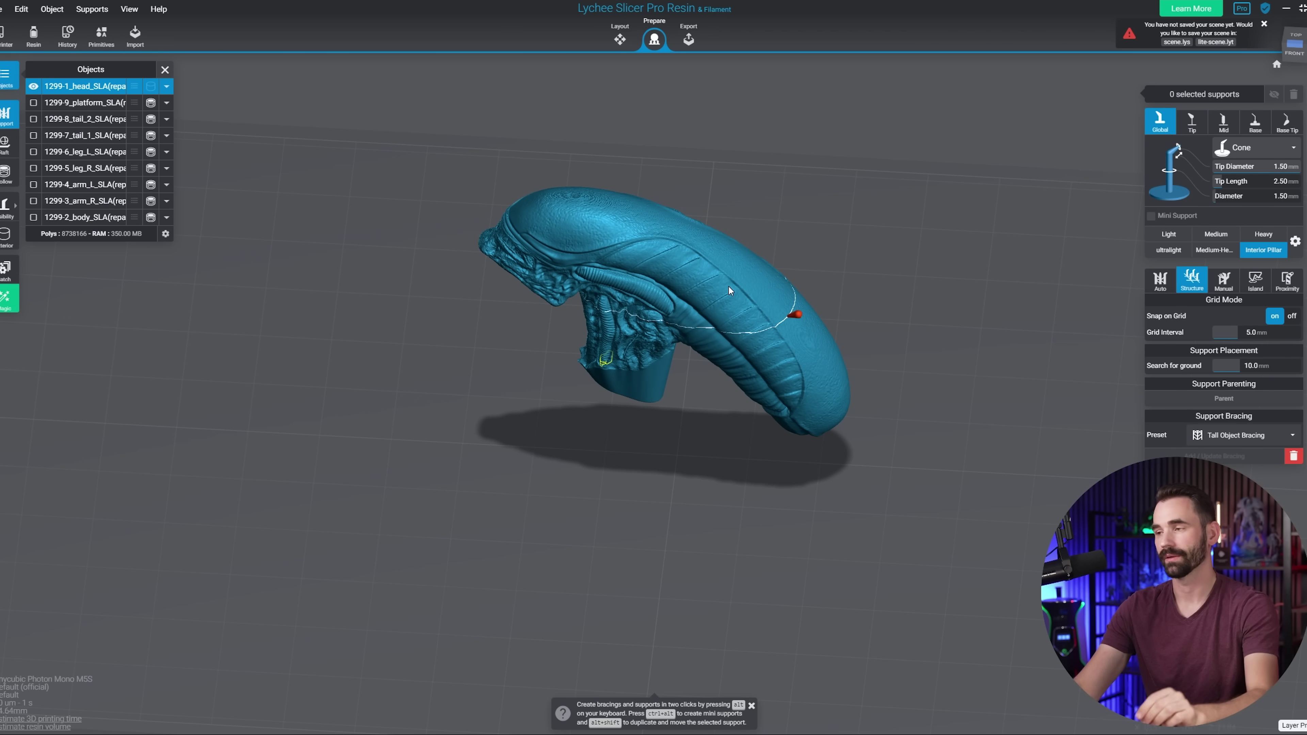
{"action": "scroll", "coordinate": [741, 268], "scroll_direction": "up", "scroll_amount": 4}
{"action": "right_click_drag", "start_coordinate": [766, 227], "coordinate": [795, 173]}
{"action": "scroll", "coordinate": [694, 422], "scroll_direction": "up", "scroll_amount": 4}
{"action": "scroll", "coordinate": [694, 422], "scroll_direction": "down", "scroll_amount": 3}
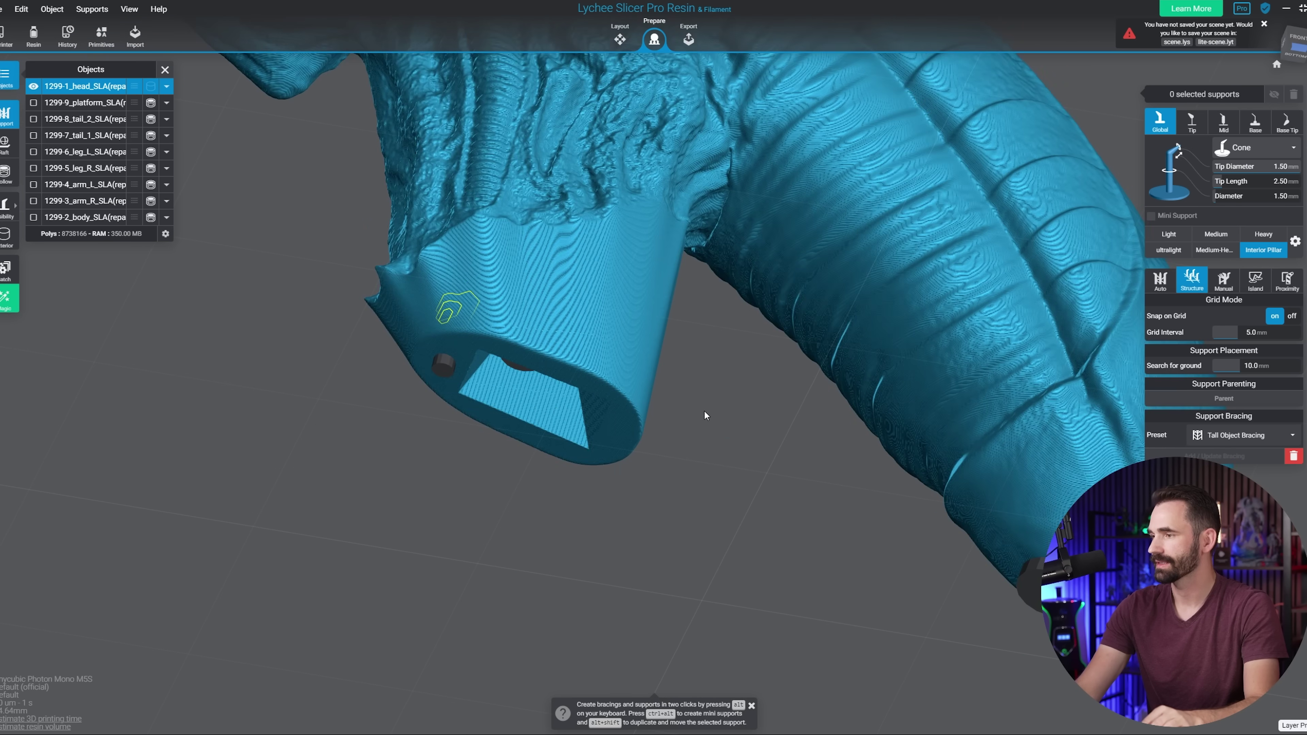
{"action": "right_click_drag", "start_coordinate": [604, 437], "coordinate": [1081, 207]}
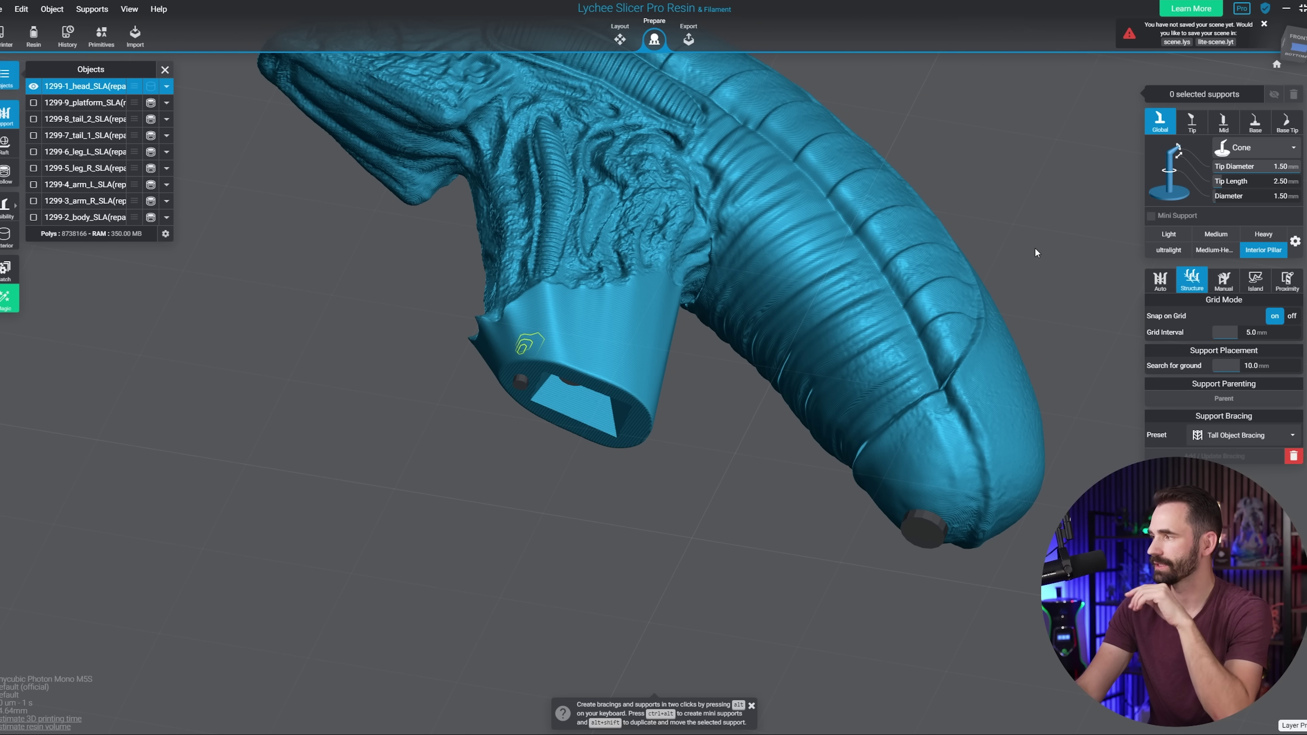
{"action": "left_click", "coordinate": [1253, 280]}
{"action": "left_click", "coordinate": [1258, 316]}
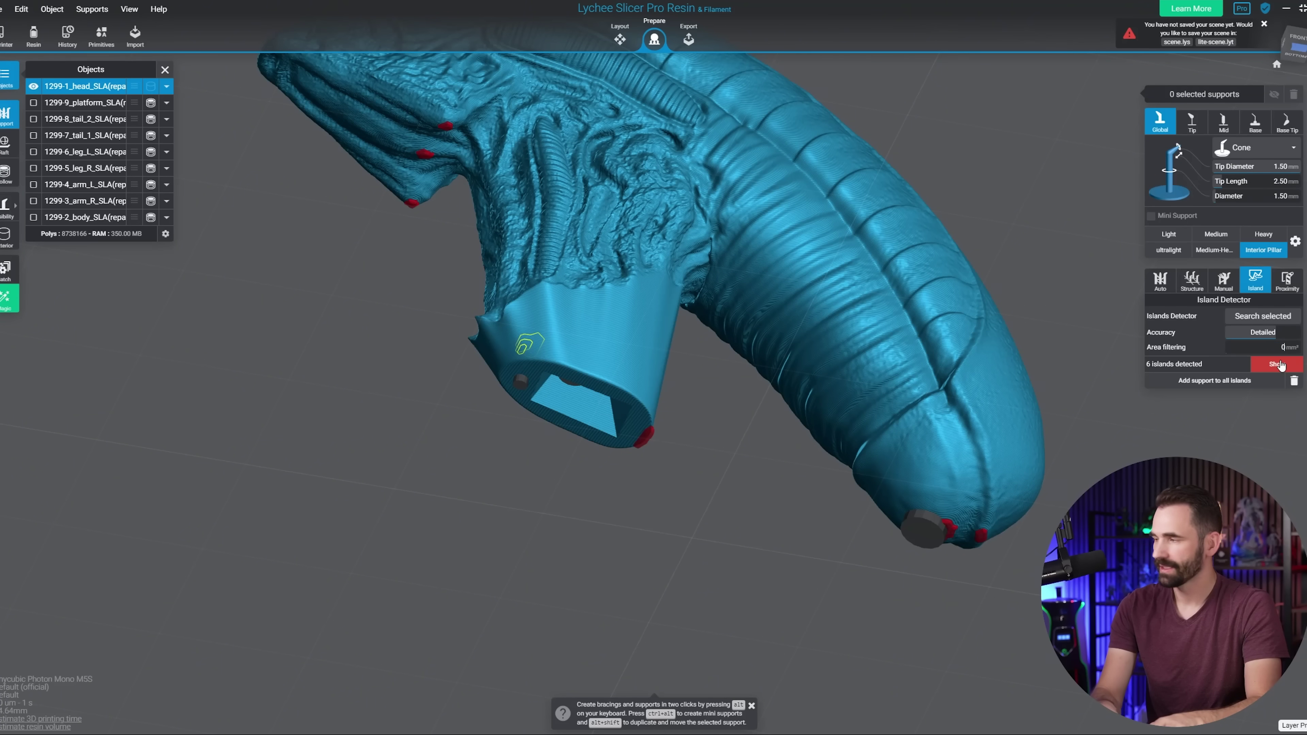
Set the island area filtering to 0.10 mm² and choose the Medium support preset.
{"action": "left_click", "coordinate": [1278, 364]}
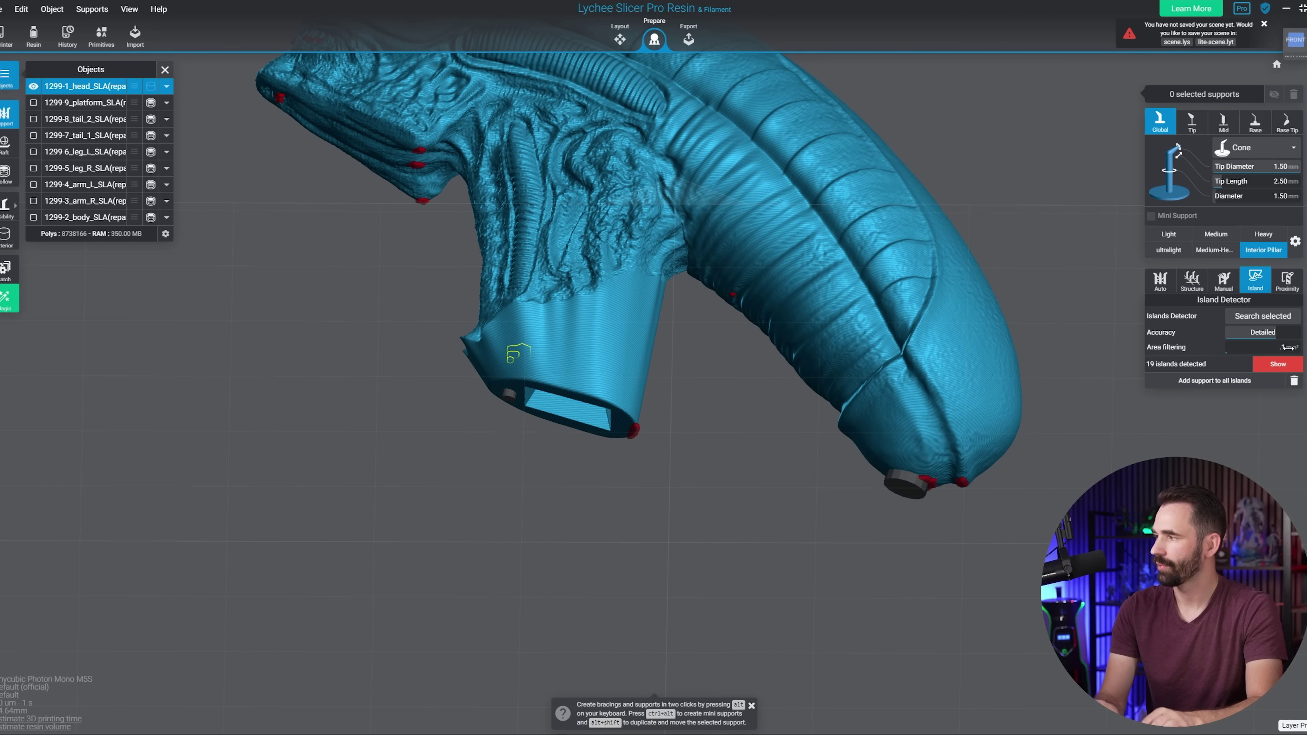
{"action": "right_click_drag", "start_coordinate": [1008, 142], "coordinate": [933, 171]}
{"action": "right_click_drag", "start_coordinate": [1053, 216], "coordinate": [924, 182]}
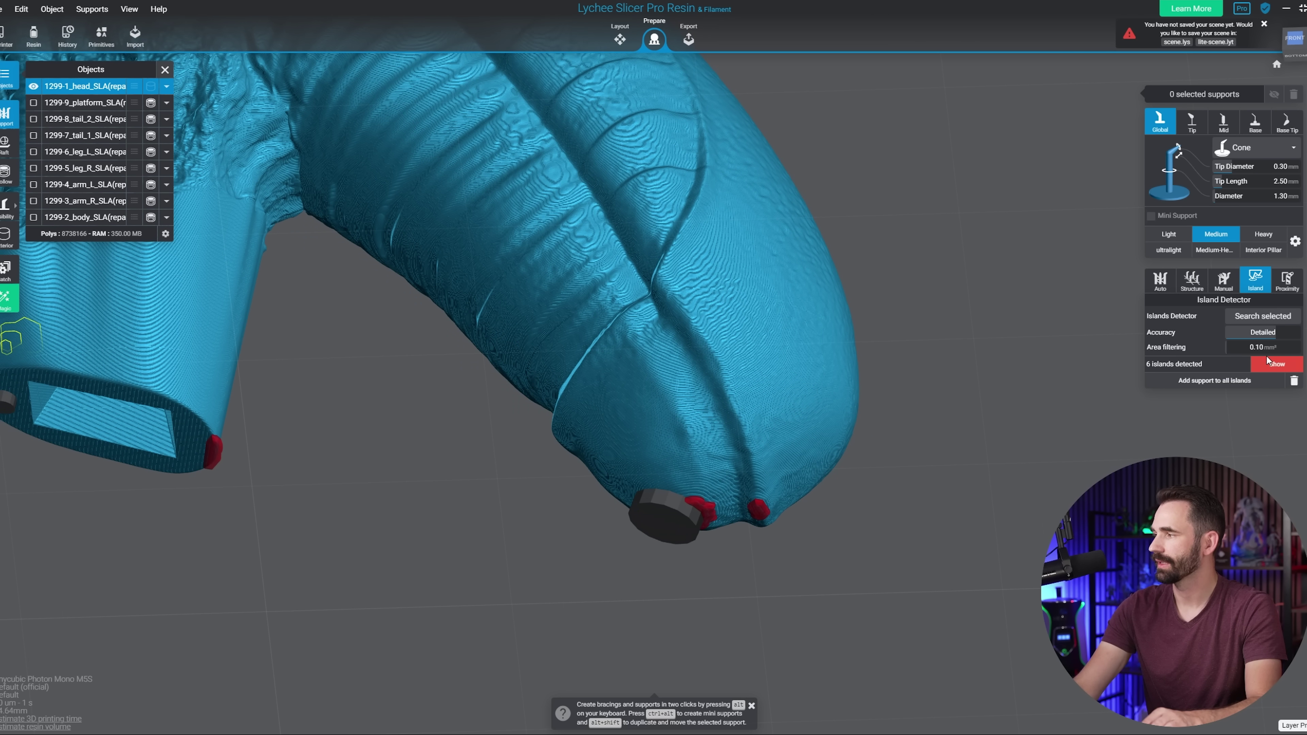
{"action": "right_click_drag", "start_coordinate": [1024, 270], "coordinate": [1023, 264]}
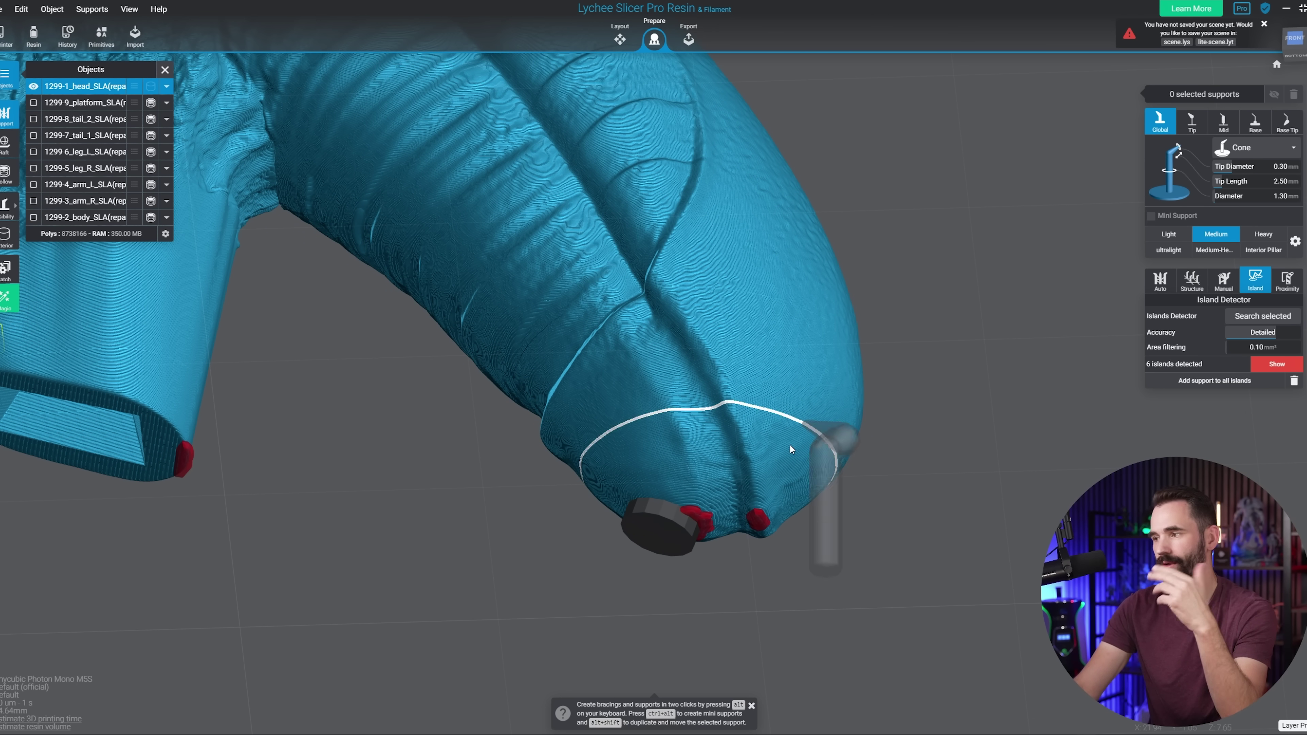
Support the two islands at the rear tip of the head and the neck rim island, switching to the Heavy preset after the first.
{"action": "left_click", "coordinate": [759, 521]}
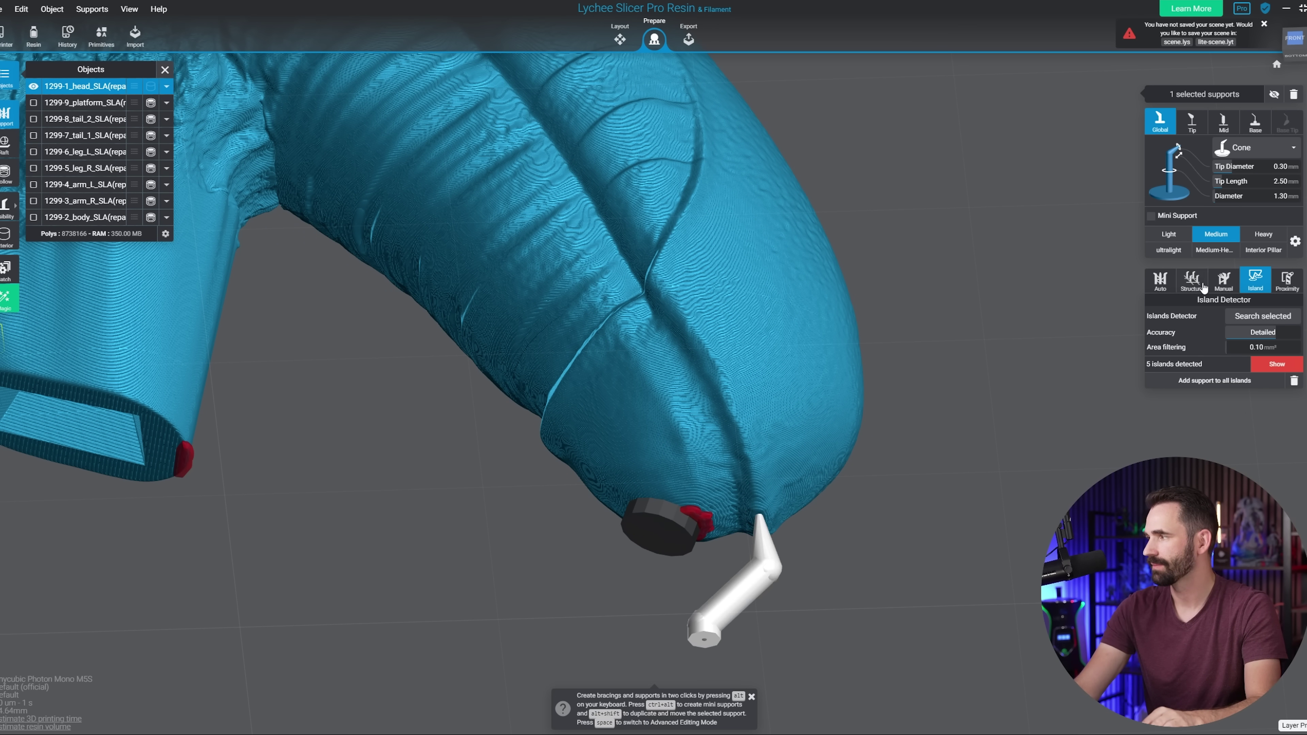
{"action": "left_click", "coordinate": [1263, 238]}
{"action": "left_click", "coordinate": [736, 455]}
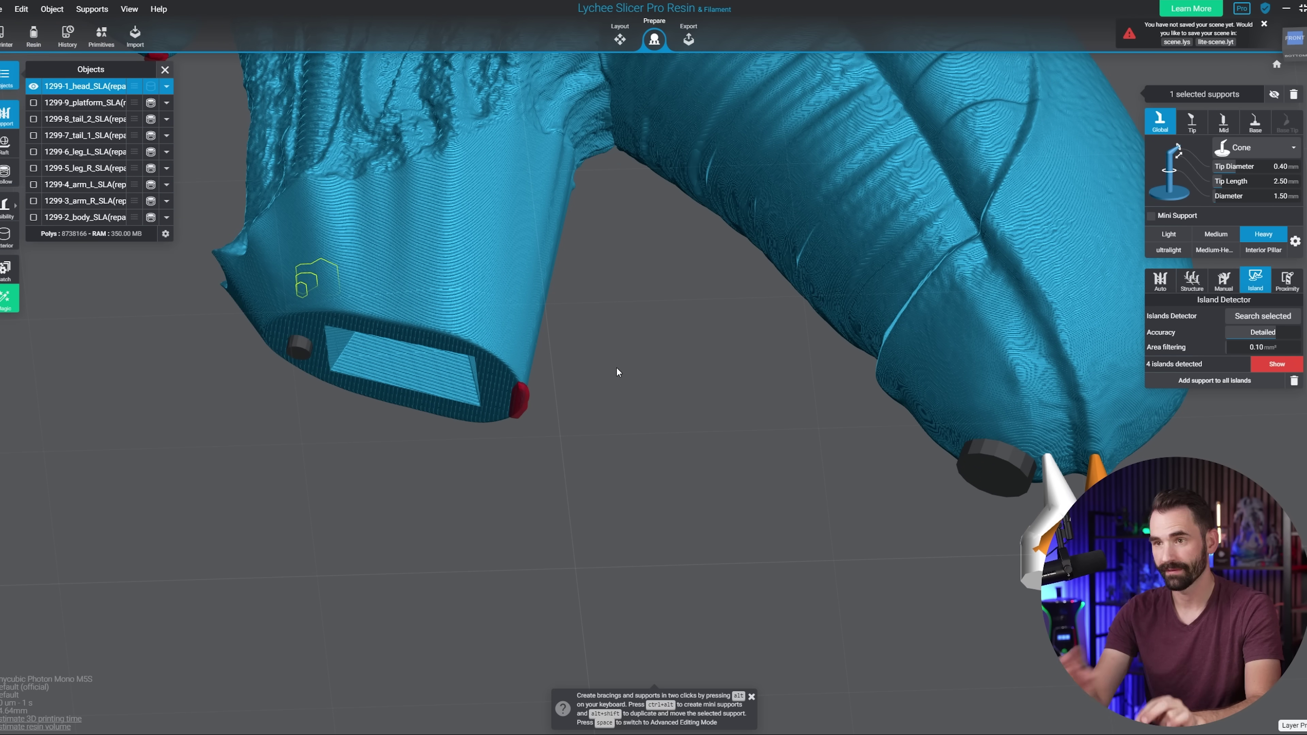
{"action": "left_click", "coordinate": [518, 399]}
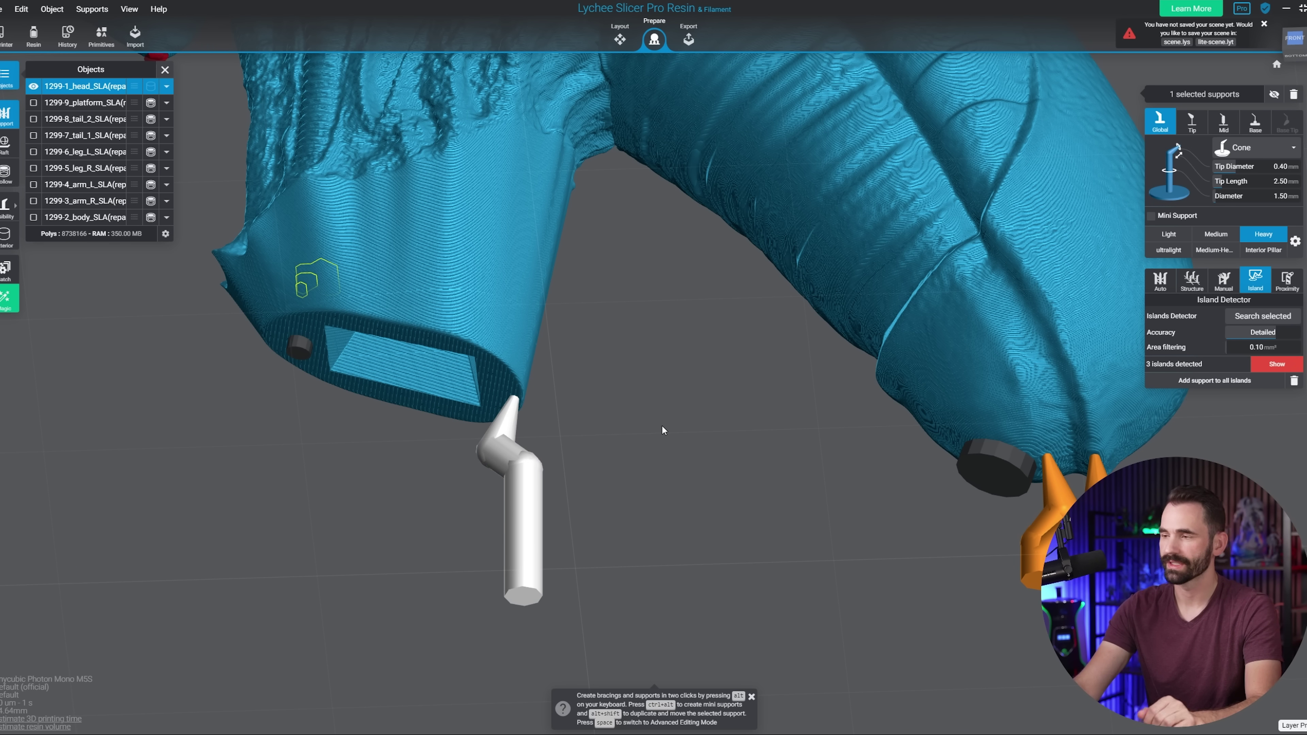
Add more Heavy supports around the rim of the neck opening, including beside its drain hole.
{"action": "right_click_drag", "start_coordinate": [661, 425], "coordinate": [730, 443]}
{"action": "right_click_drag", "start_coordinate": [602, 380], "coordinate": [846, 458]}
{"action": "left_click_drag", "start_coordinate": [778, 438], "coordinate": [847, 269]}
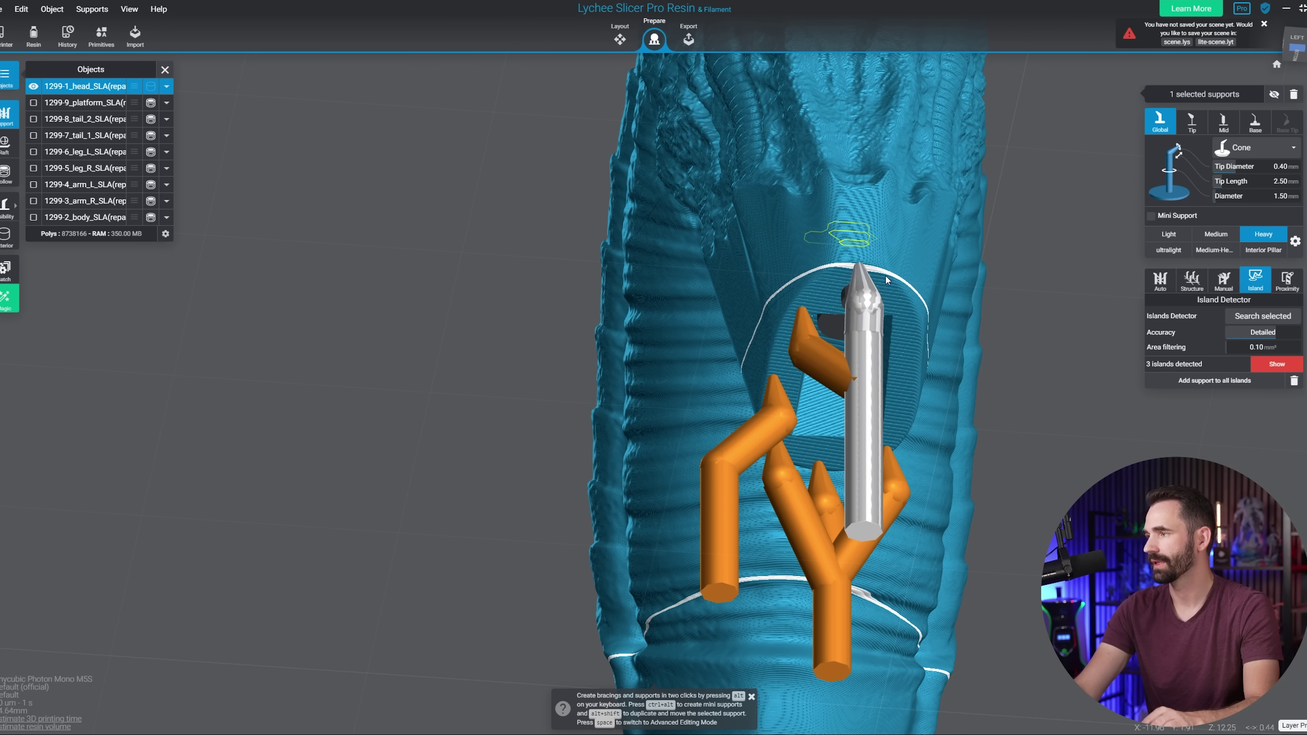
{"action": "right_click_drag", "start_coordinate": [885, 275], "coordinate": [767, 354]}
{"action": "left_click", "coordinate": [743, 315]}
{"action": "left_click", "coordinate": [710, 269]}
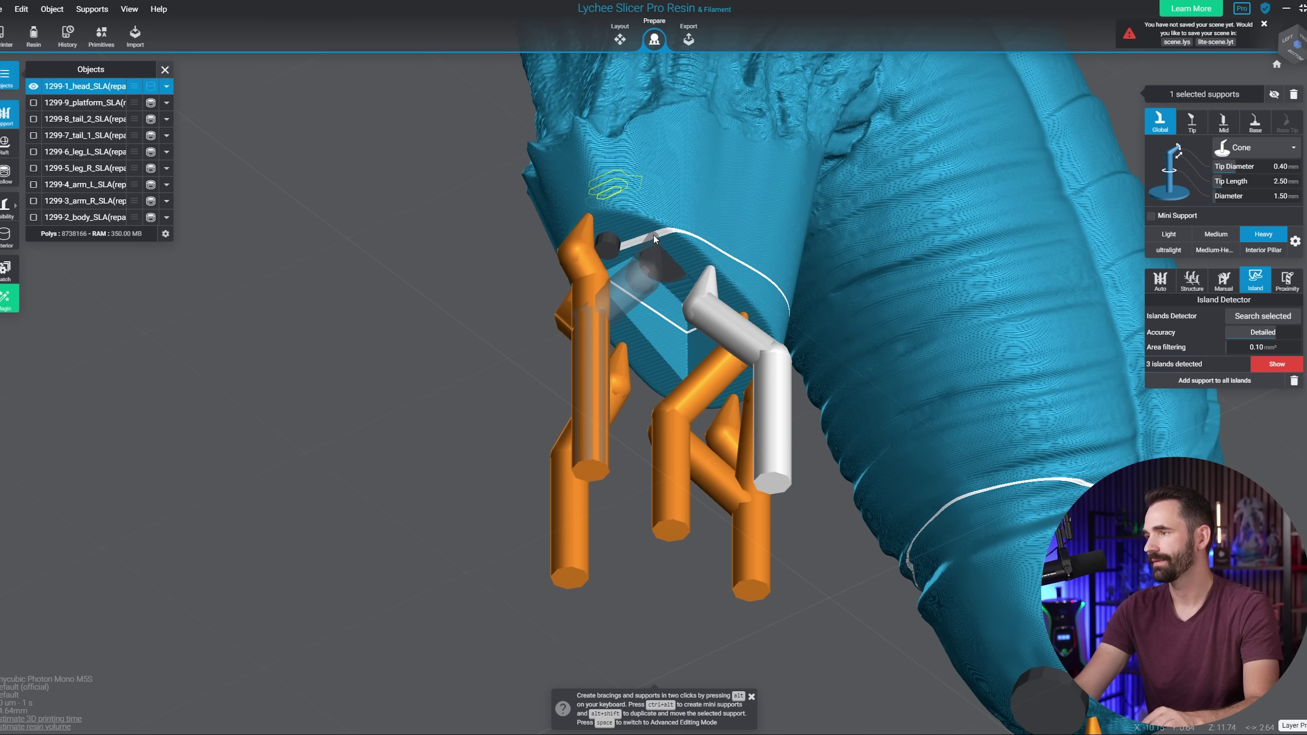
{"action": "left_click", "coordinate": [654, 235]}
{"action": "right_click_drag", "start_coordinate": [829, 309], "coordinate": [707, 447]}
{"action": "scroll", "coordinate": [792, 451], "scroll_direction": "down", "scroll_amount": 3}
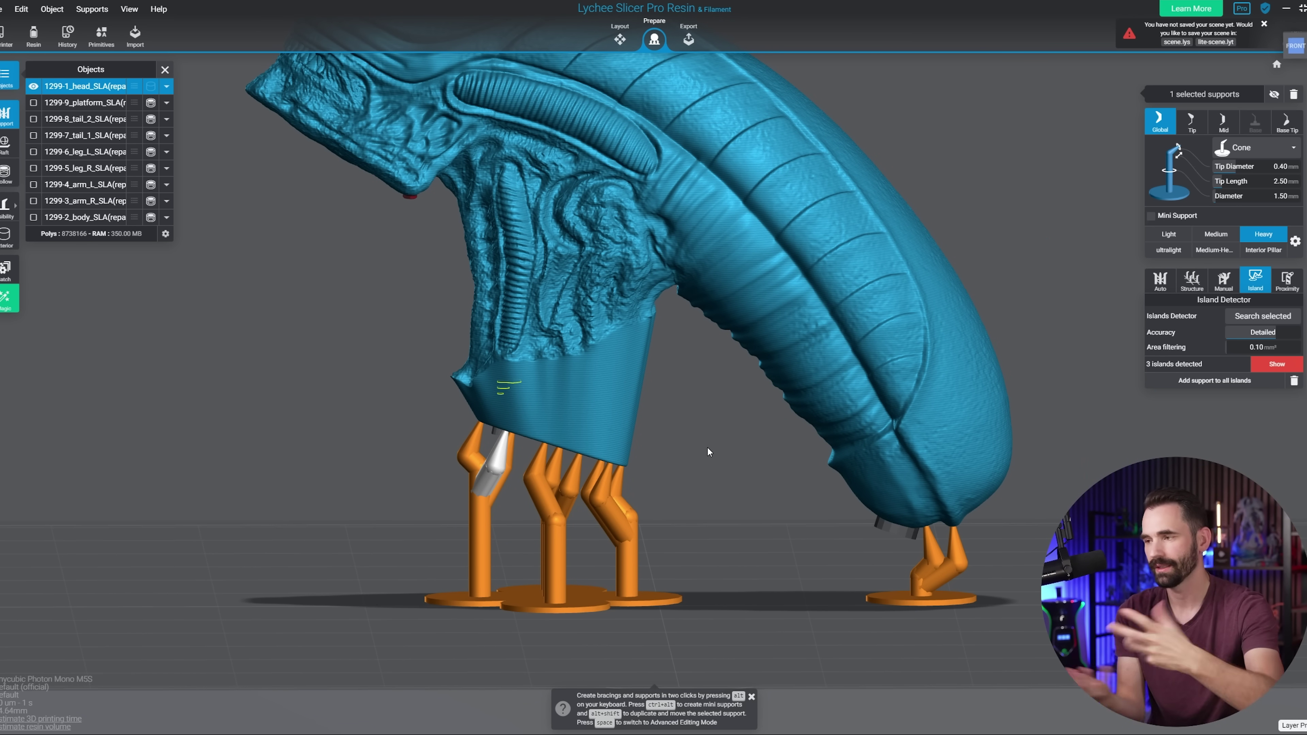
Add Heavy supports higher up around the outer wall of the neck.
{"action": "right_click_drag", "start_coordinate": [626, 467], "coordinate": [616, 443]}
{"action": "scroll", "coordinate": [616, 442], "scroll_direction": "up", "scroll_amount": 5}
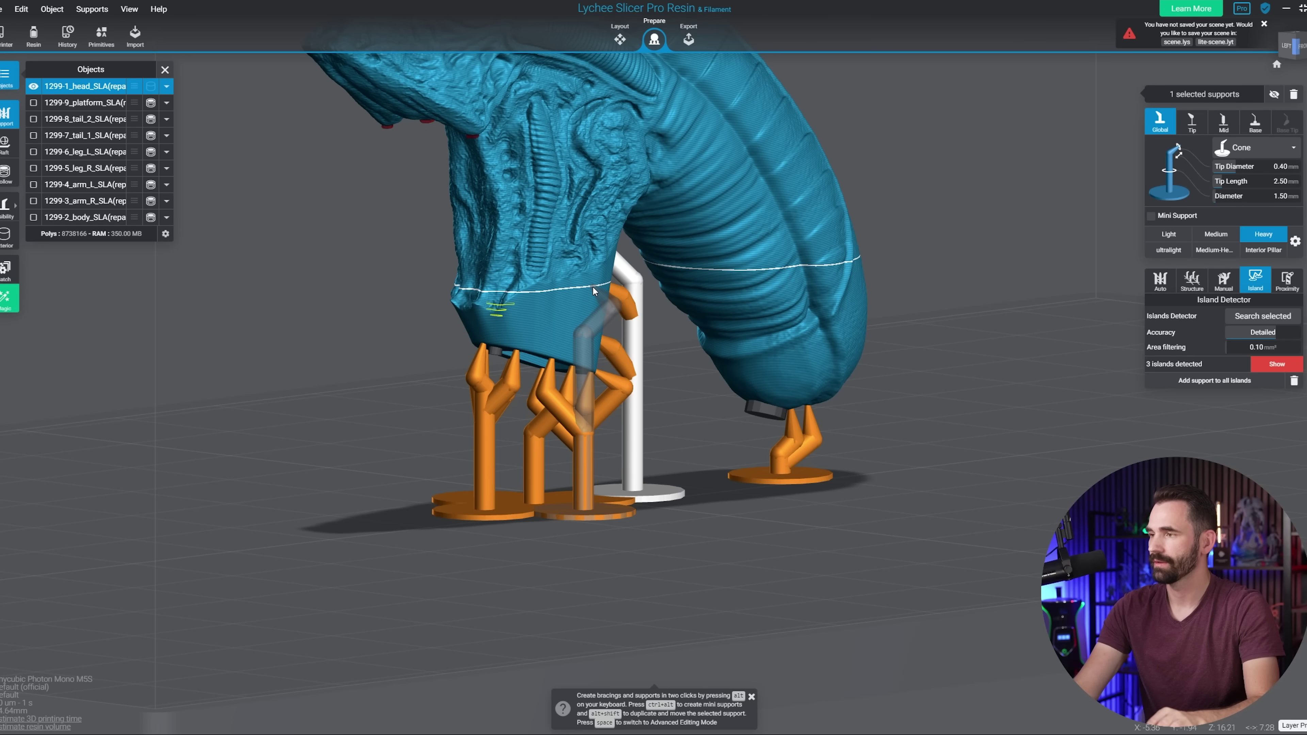
{"action": "left_click_drag", "start_coordinate": [529, 290], "coordinate": [695, 417]}
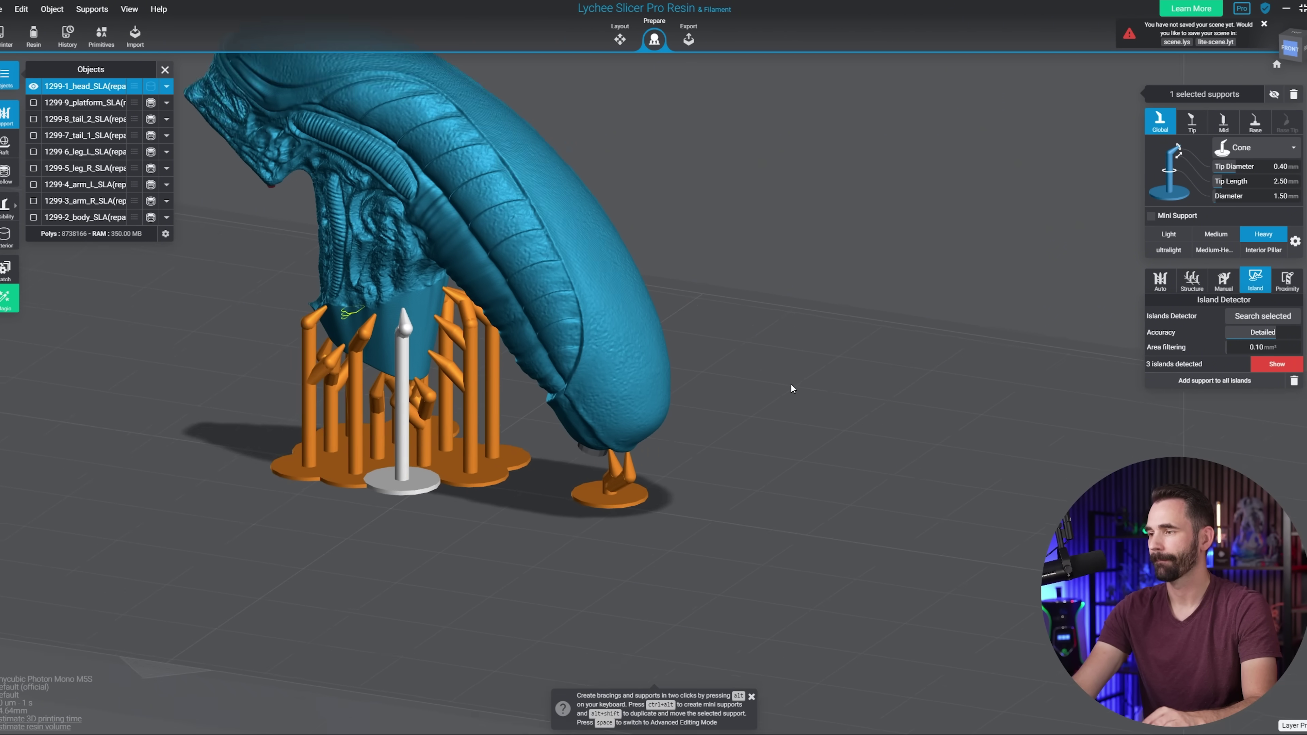
Place Heavy supports around the drain hole at the rear tip of the head.
{"action": "scroll", "coordinate": [603, 387], "scroll_direction": "up", "scroll_amount": 5}
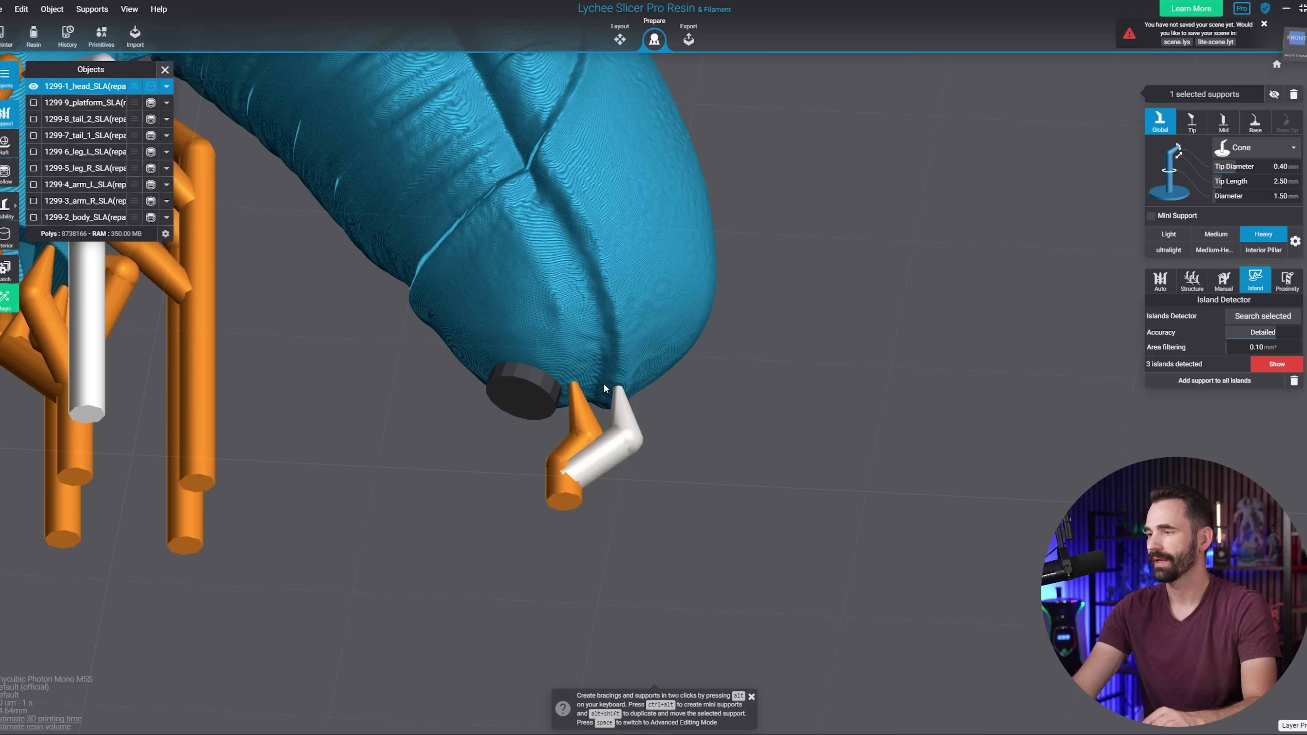
{"action": "left_click", "coordinate": [558, 337]}
{"action": "right_click_drag", "start_coordinate": [489, 317], "coordinate": [944, 409]}
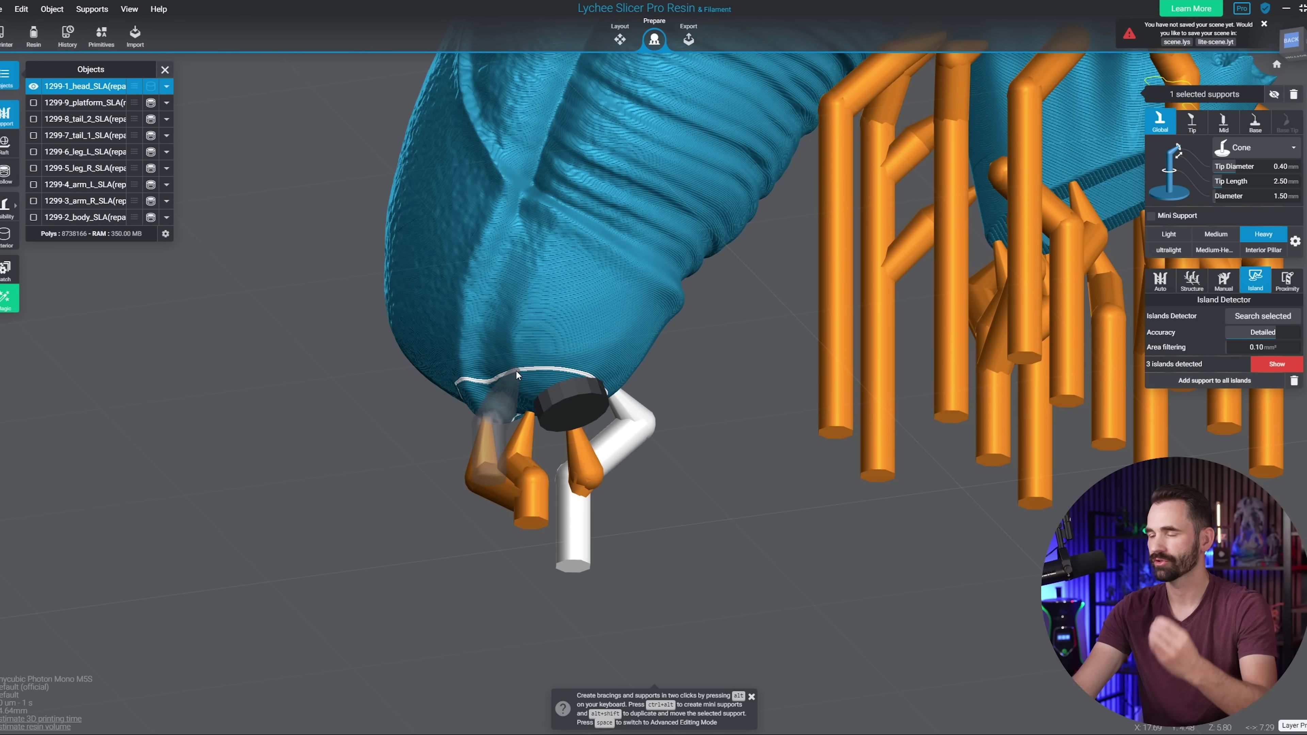
{"action": "left_click", "coordinate": [516, 369]}
{"action": "right_click_drag", "start_coordinate": [617, 355], "coordinate": [745, 437]}
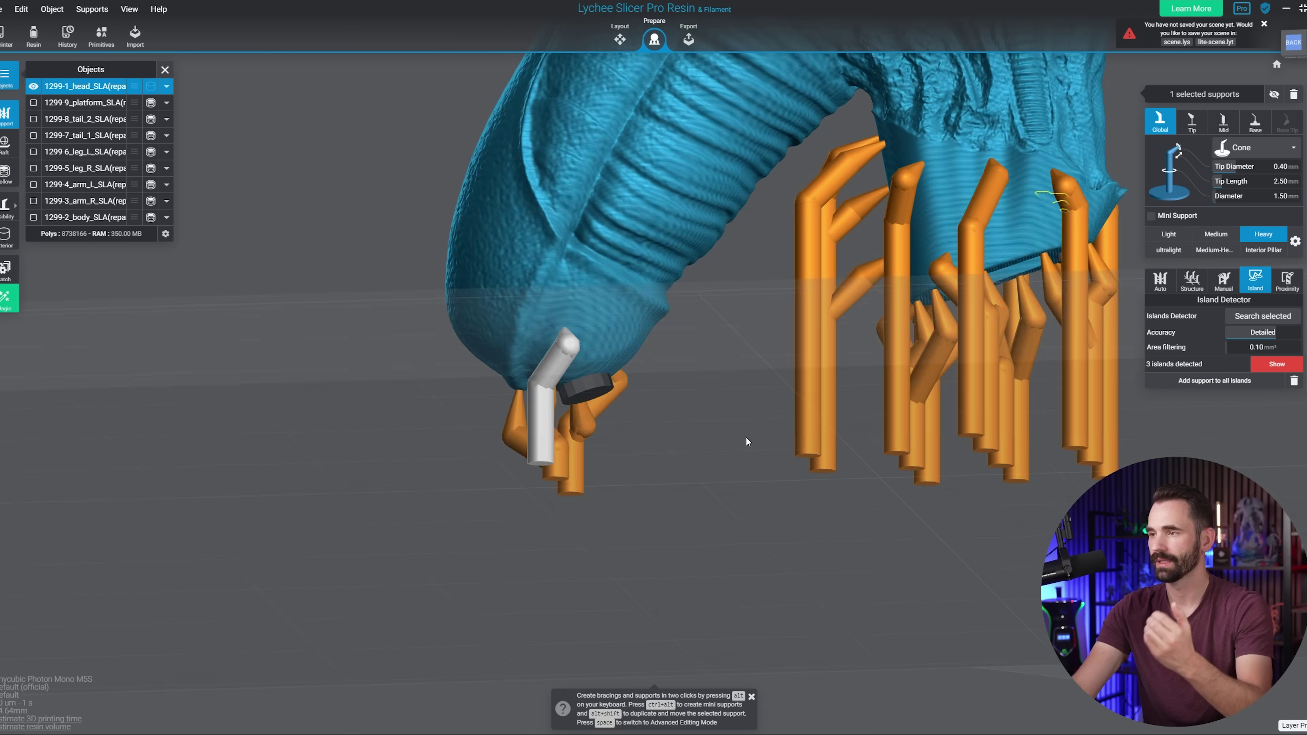
{"action": "scroll", "coordinate": [745, 436], "scroll_direction": "down", "scroll_amount": 3}
{"action": "scroll", "coordinate": [735, 429], "scroll_direction": "down", "scroll_amount": 4}
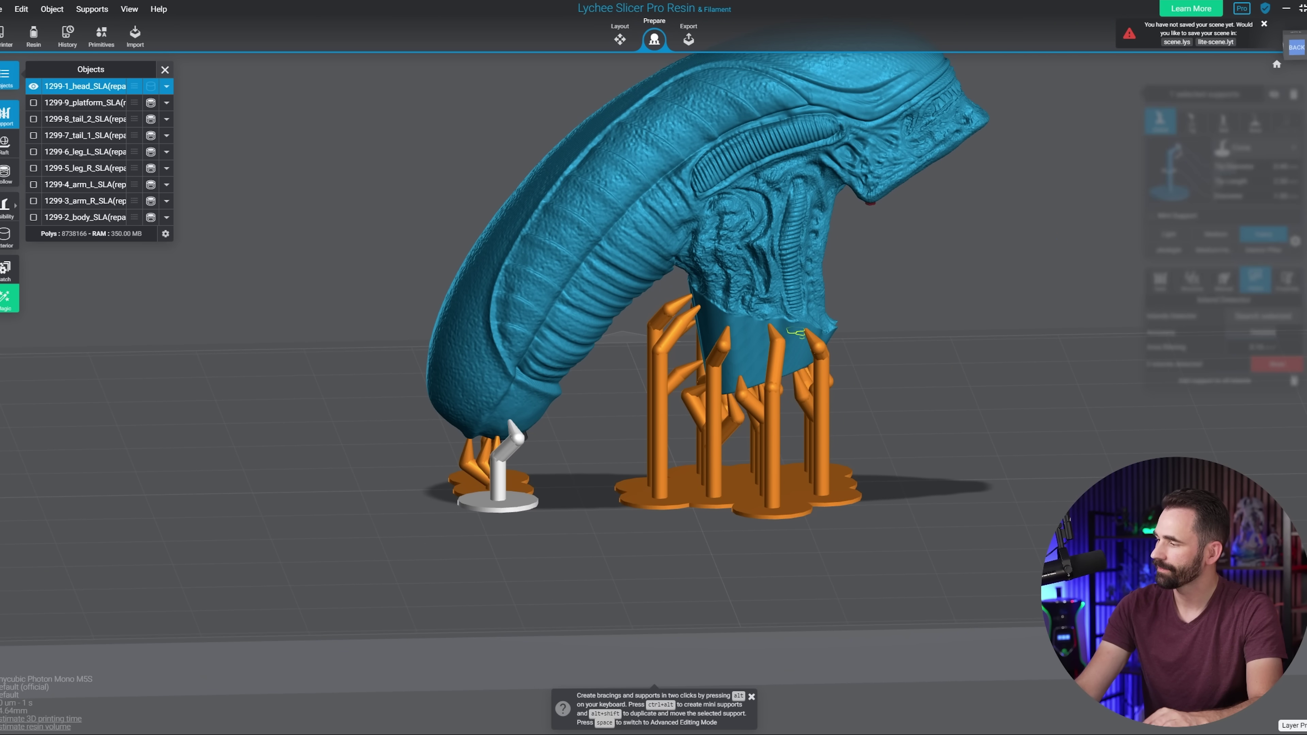
Clip the model horizontally so only the lower part of the head and the neck remains in view.
{"action": "left_click_drag", "start_coordinate": [1303, 93], "coordinate": [1302, 437]}
{"action": "right_click_drag", "start_coordinate": [942, 289], "coordinate": [933, 393]}
{"action": "right_click_drag", "start_coordinate": [907, 309], "coordinate": [907, 219]}
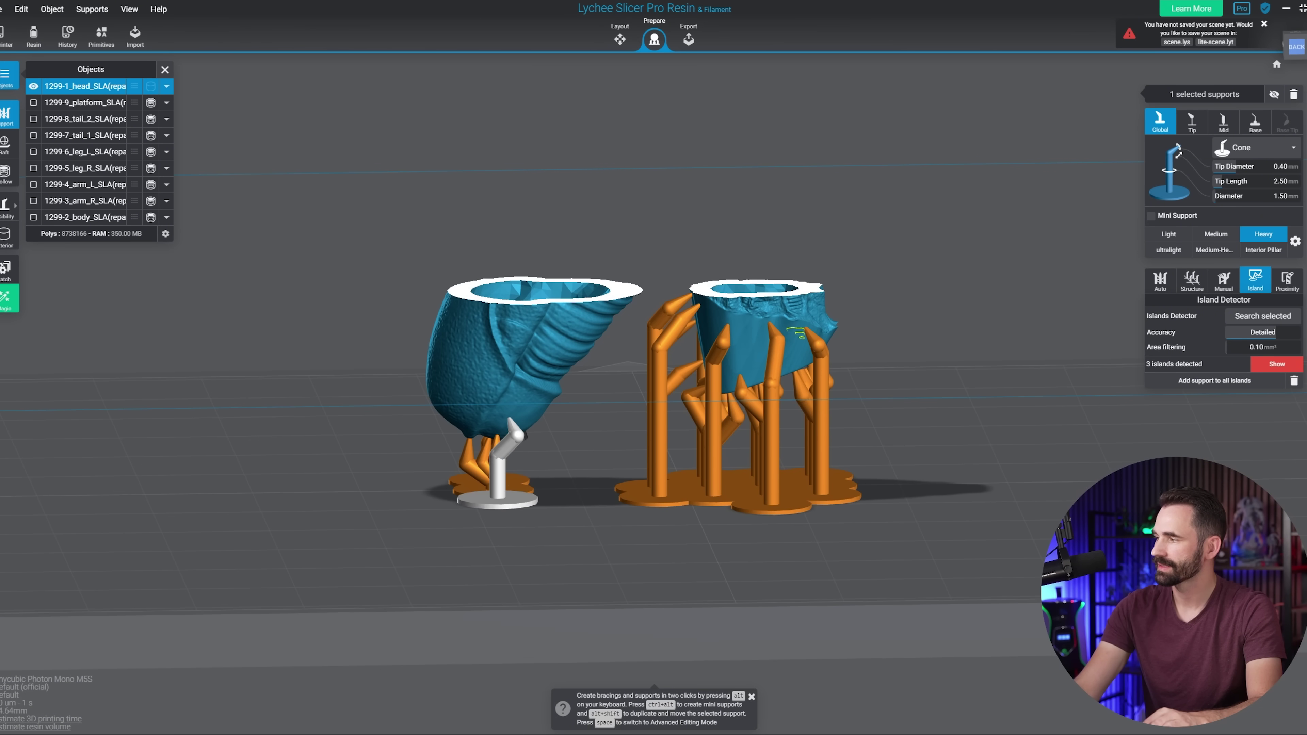
{"action": "mouse_move", "coordinate": [1303, 438]}
{"action": "left_mouse_down"}
{"action": "mouse_move", "coordinate": [1302, 402]}
{"action": "mouse_move", "coordinate": [1303, 415]}
{"action": "left_mouse_up"}
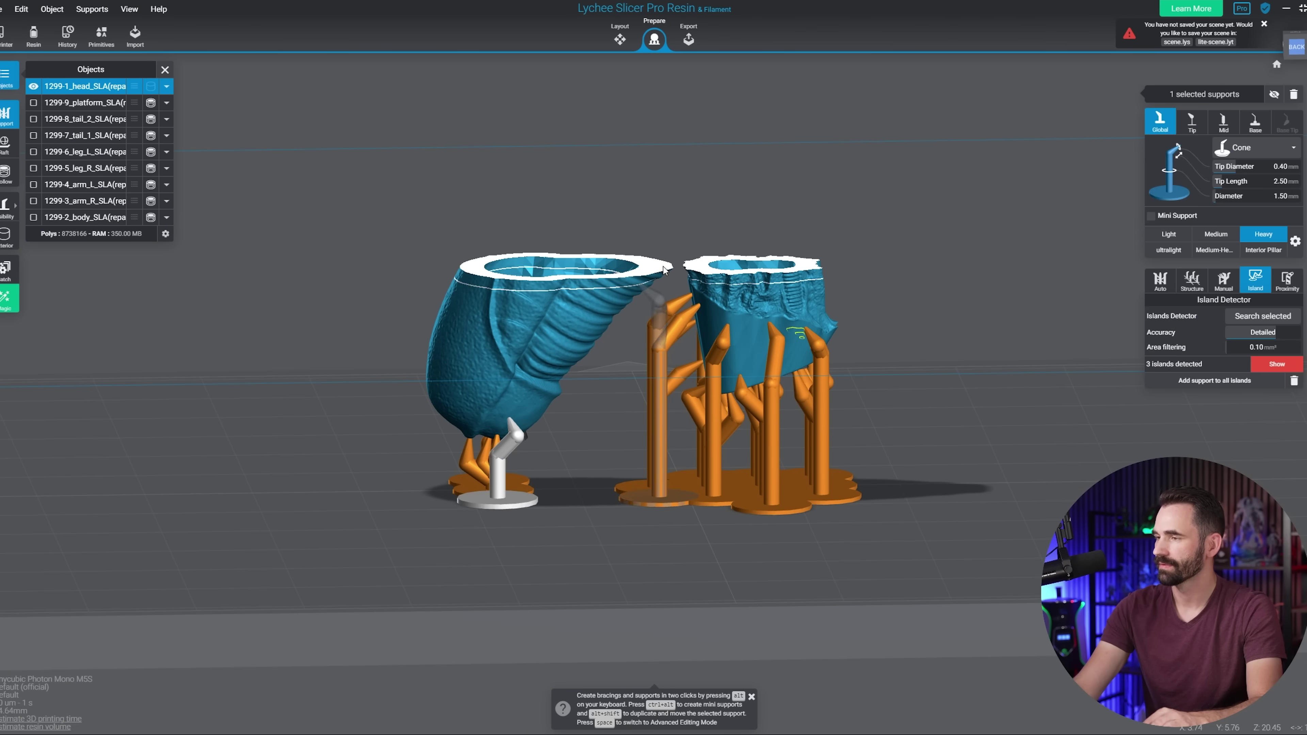
{"action": "right_click_drag", "start_coordinate": [657, 437], "coordinate": [643, 415]}
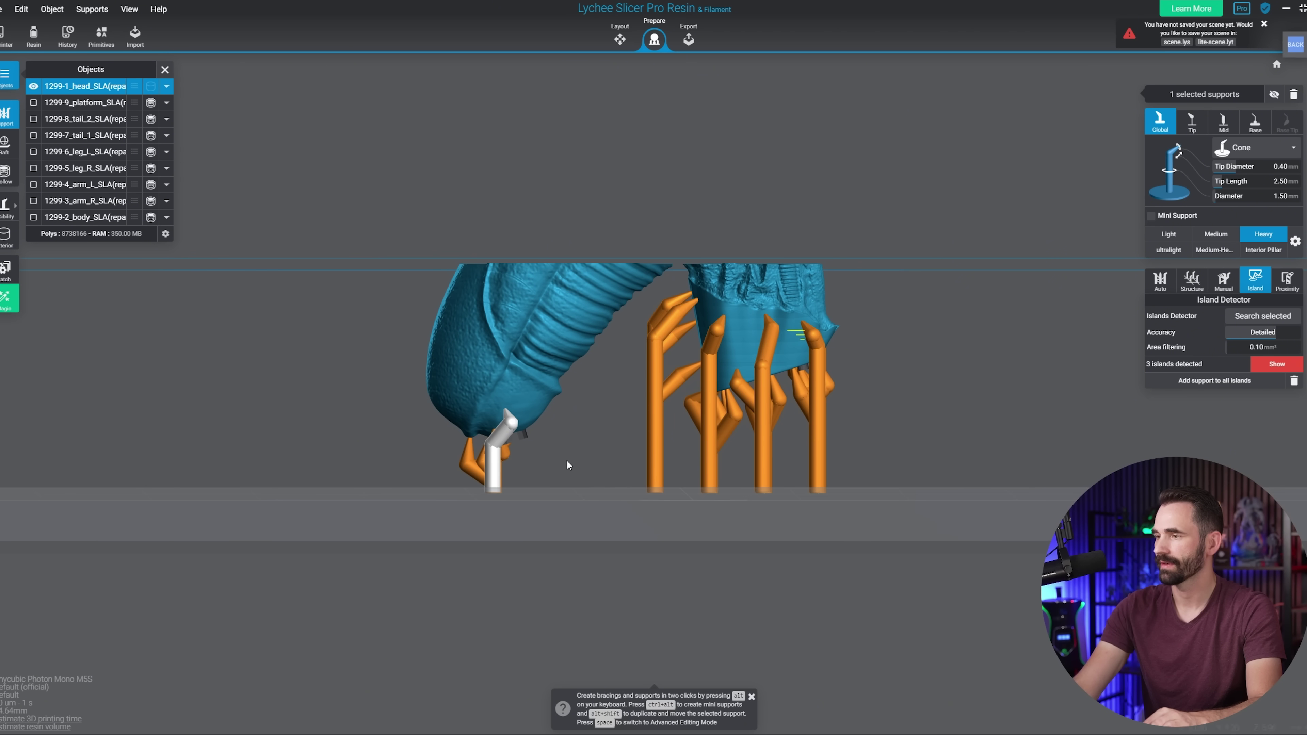
Add further Heavy supports on the far side of the drain hole at the head's rear tip.
{"action": "scroll", "coordinate": [566, 461], "scroll_direction": "up", "scroll_amount": 5}
{"action": "right_click_drag", "start_coordinate": [542, 466], "coordinate": [648, 446]}
{"action": "right_click_drag", "start_coordinate": [612, 510], "coordinate": [811, 492]}
{"action": "left_click", "coordinate": [500, 507]}
{"action": "left_click", "coordinate": [690, 500]}
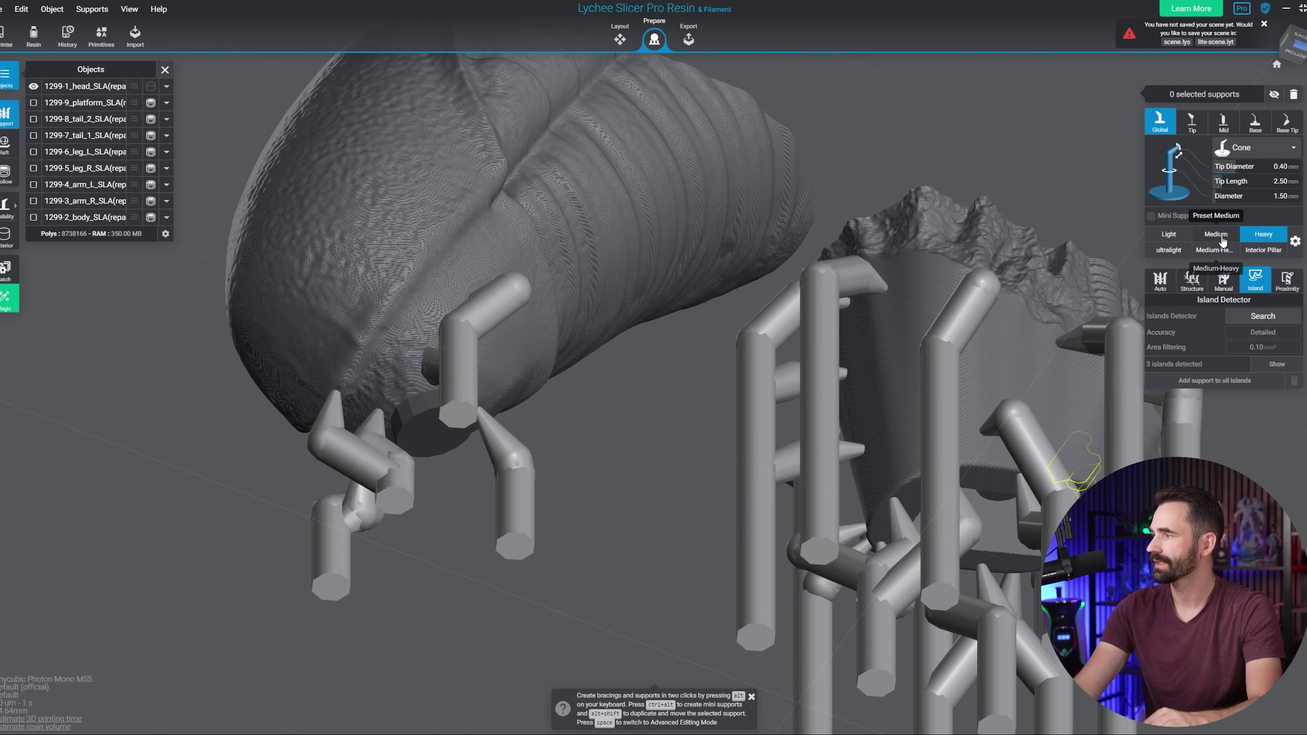
Choose the Medium-Heavy preset and add supports between the Heavy ones at the head's rear tip.
{"action": "right_click_drag", "start_coordinate": [588, 392], "coordinate": [723, 437]}
{"action": "left_click", "coordinate": [510, 235]}
{"action": "left_click", "coordinate": [494, 238]}
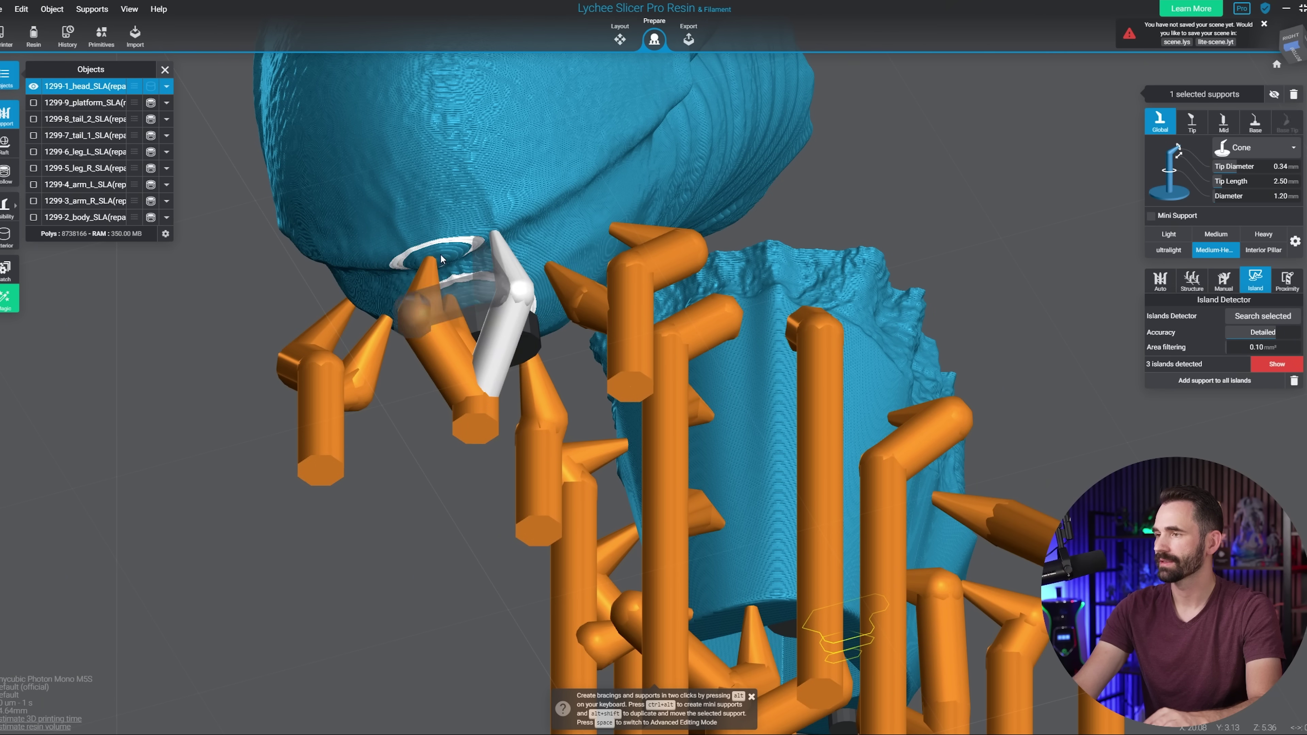
{"action": "right_click_drag", "start_coordinate": [495, 239], "coordinate": [522, 313]}
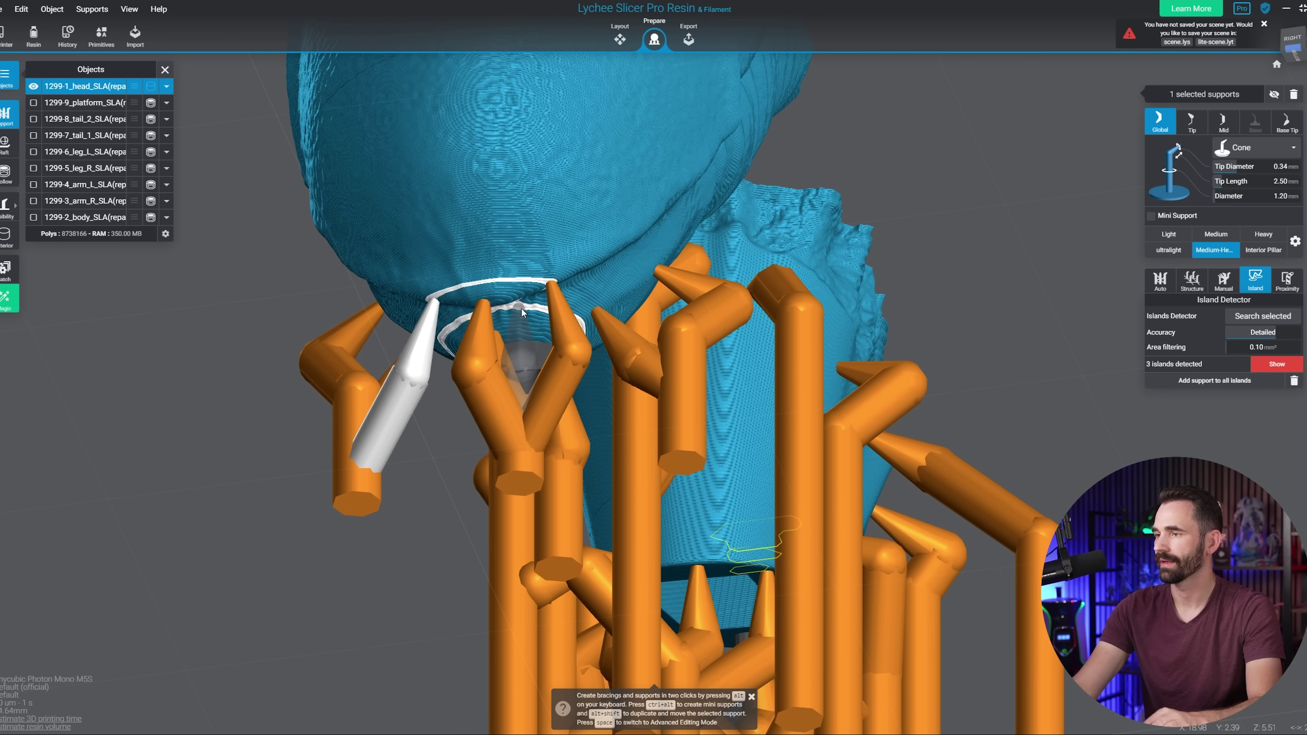
Adjust the tip of the Heavy support between the new Medium-Heavy ones in advanced editing mode.
{"action": "left_click", "coordinate": [500, 307]}
{"action": "key", "text": "space"}
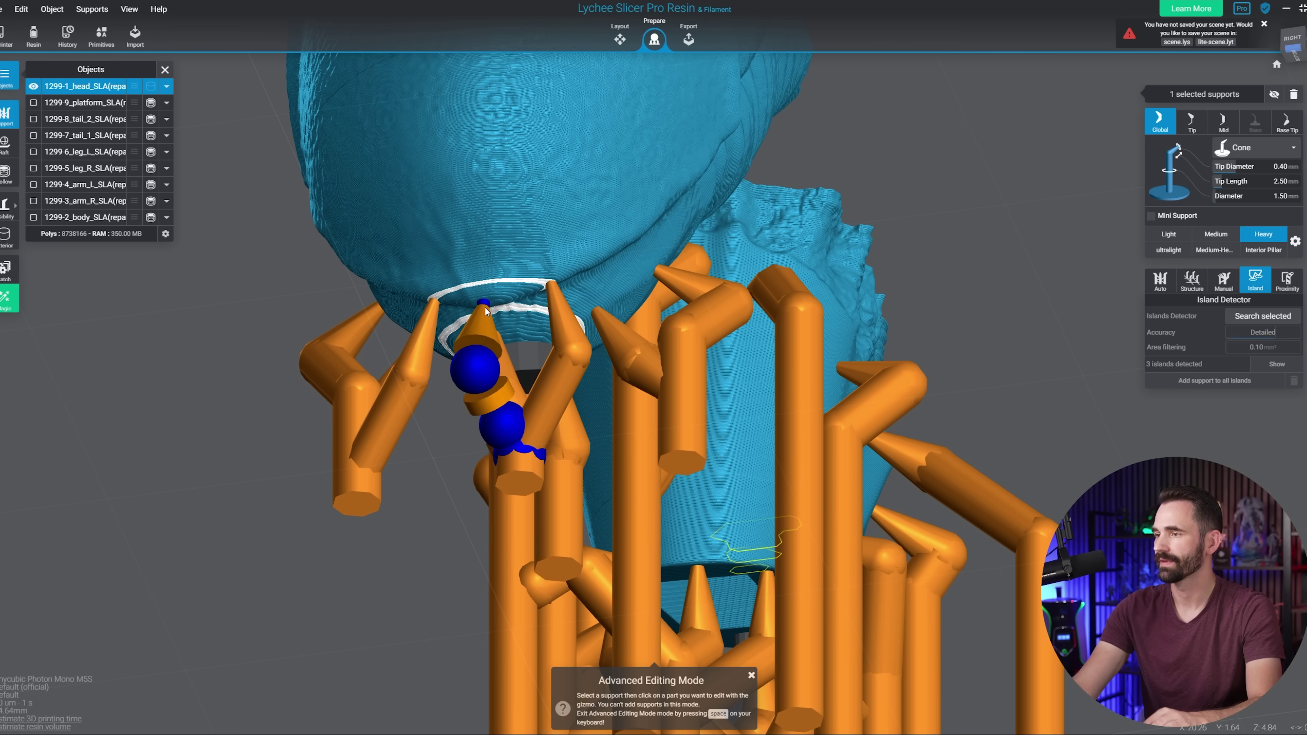
{"action": "key", "text": "space"}
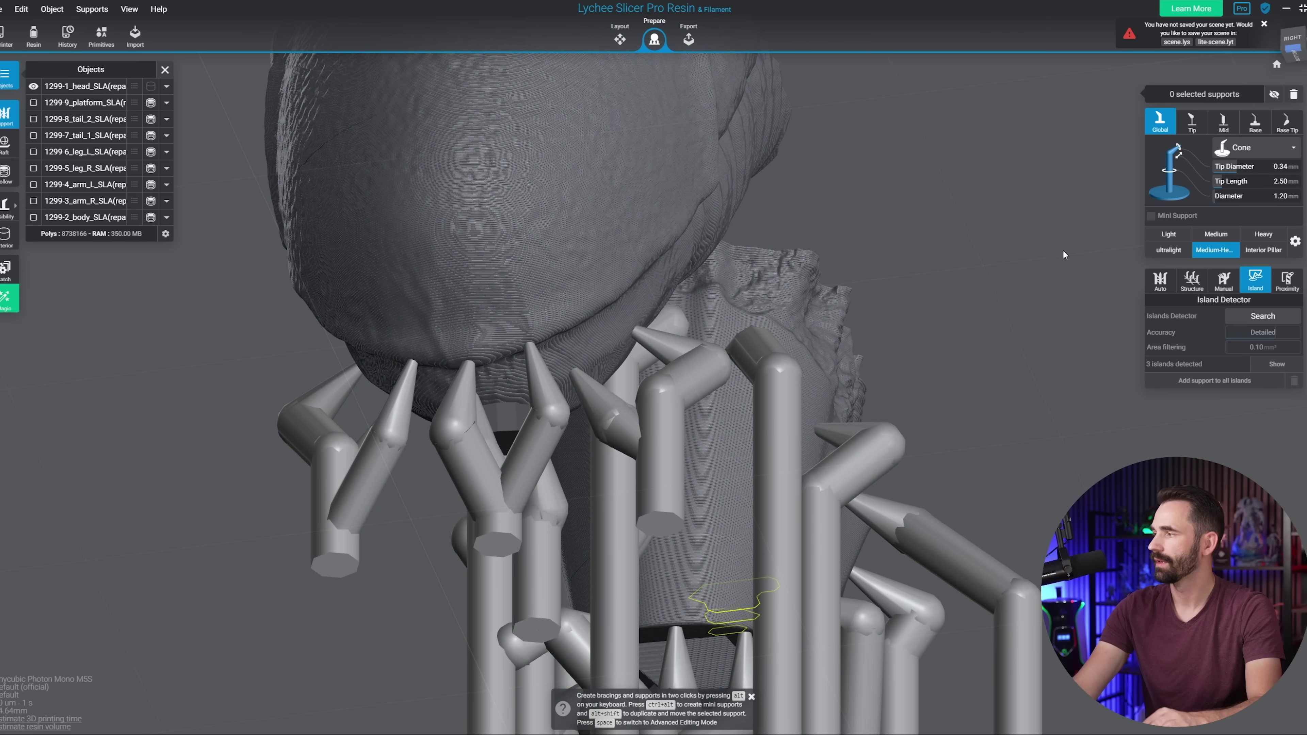
Place Medium-Heavy supports slightly higher up on both sides of the head's rear tip.
{"action": "left_click", "coordinate": [598, 309]}
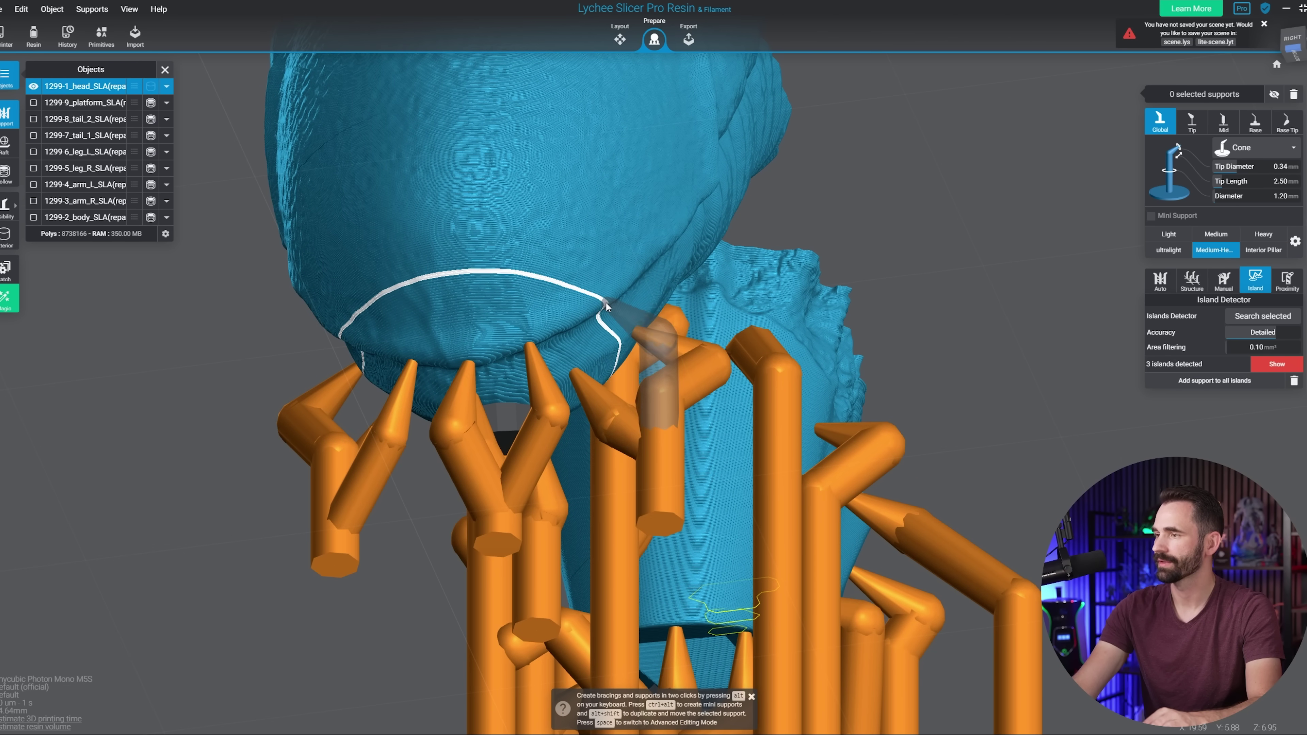
{"action": "left_click", "coordinate": [606, 304]}
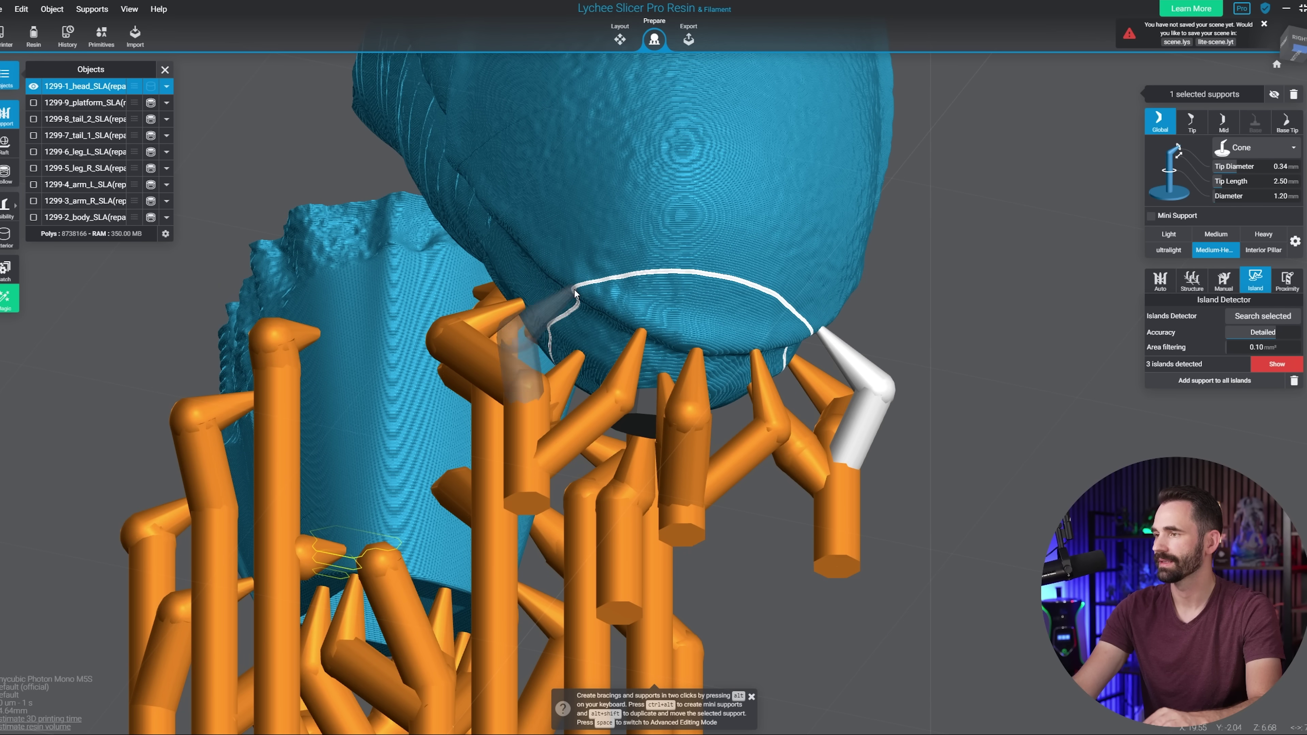
{"action": "left_click", "coordinate": [1093, 290]}
Choose the Medium preset and add supports to the sides and underside of the head just above the drain hole.
{"action": "left_click", "coordinate": [1228, 241]}
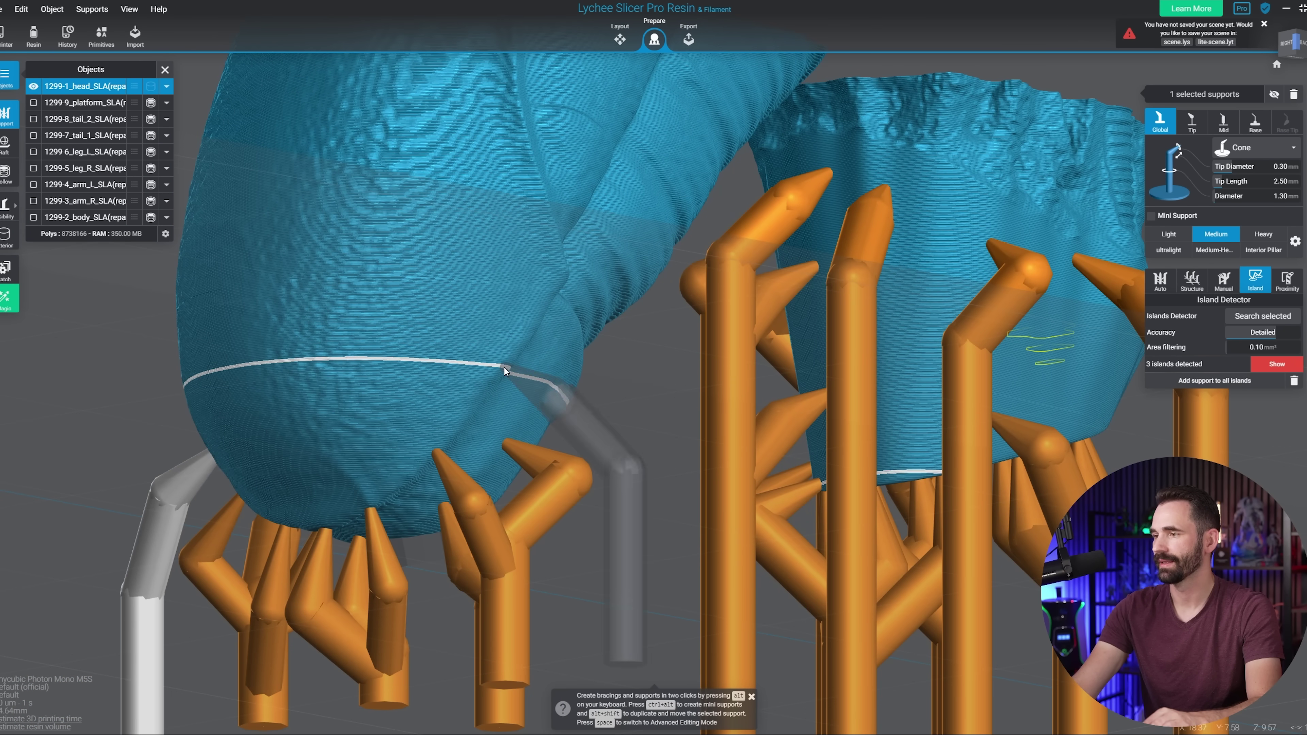
{"action": "right_click_drag", "start_coordinate": [504, 366], "coordinate": [630, 306]}
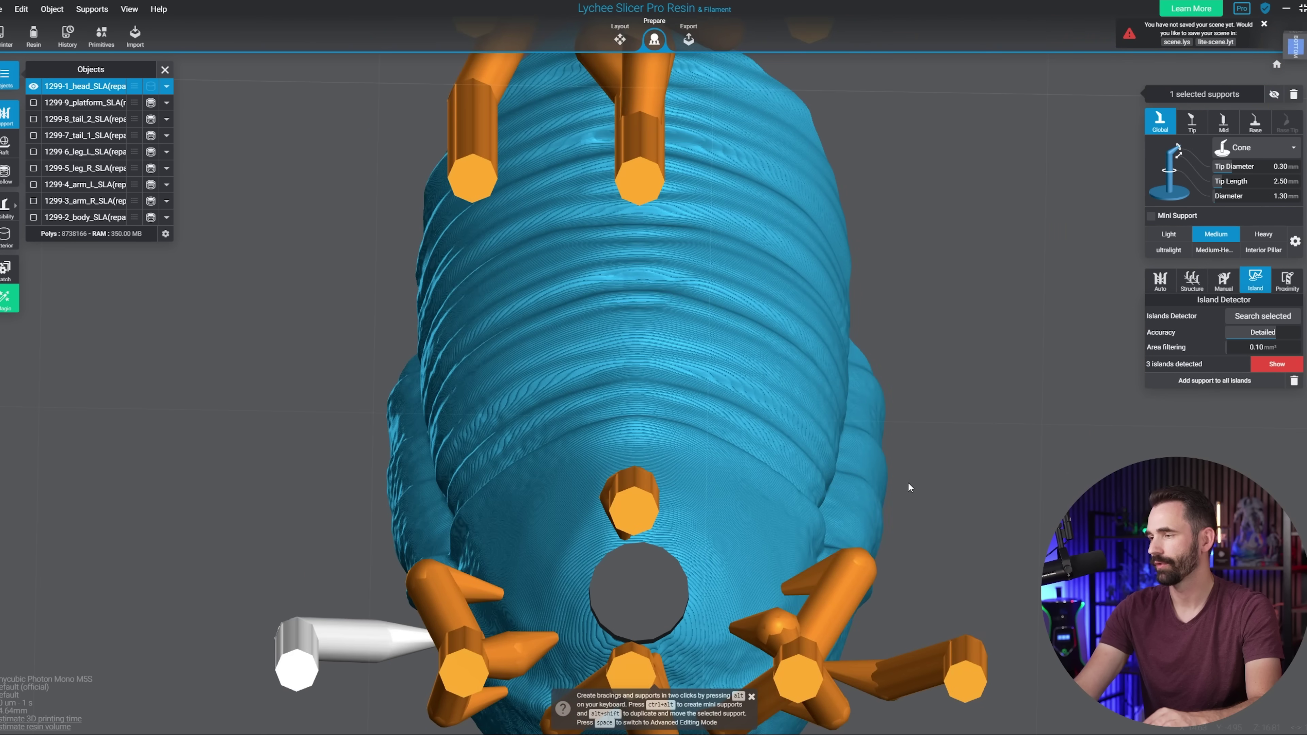
{"action": "left_click", "coordinate": [753, 468]}
{"action": "left_click", "coordinate": [647, 433]}
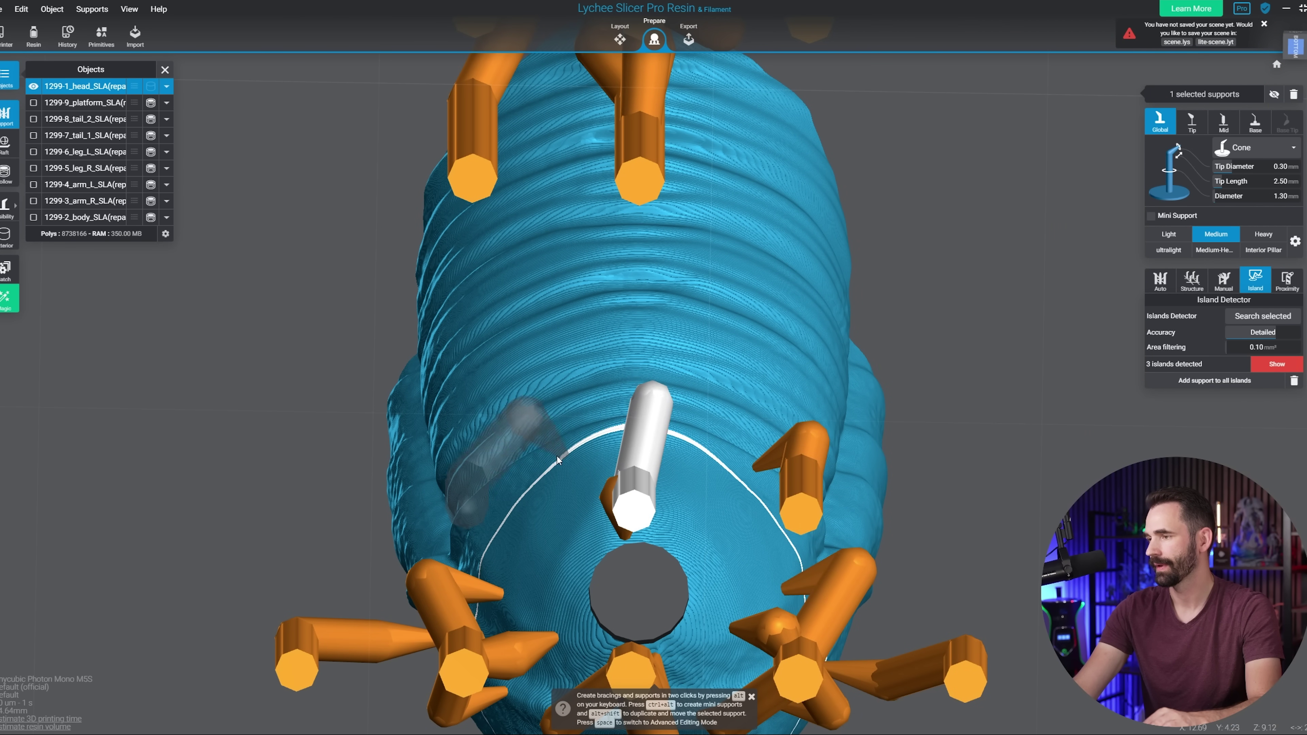
{"action": "left_click", "coordinate": [492, 490]}
Continue adding Medium supports along the ribbed underside of the head toward the neck, up to the clipped edge.
{"action": "right_click_drag", "start_coordinate": [590, 503], "coordinate": [718, 393]}
{"action": "right_click_drag", "start_coordinate": [559, 517], "coordinate": [664, 391]}
{"action": "right_click_drag", "start_coordinate": [540, 278], "coordinate": [684, 506]}
{"action": "left_click", "coordinate": [500, 428]}
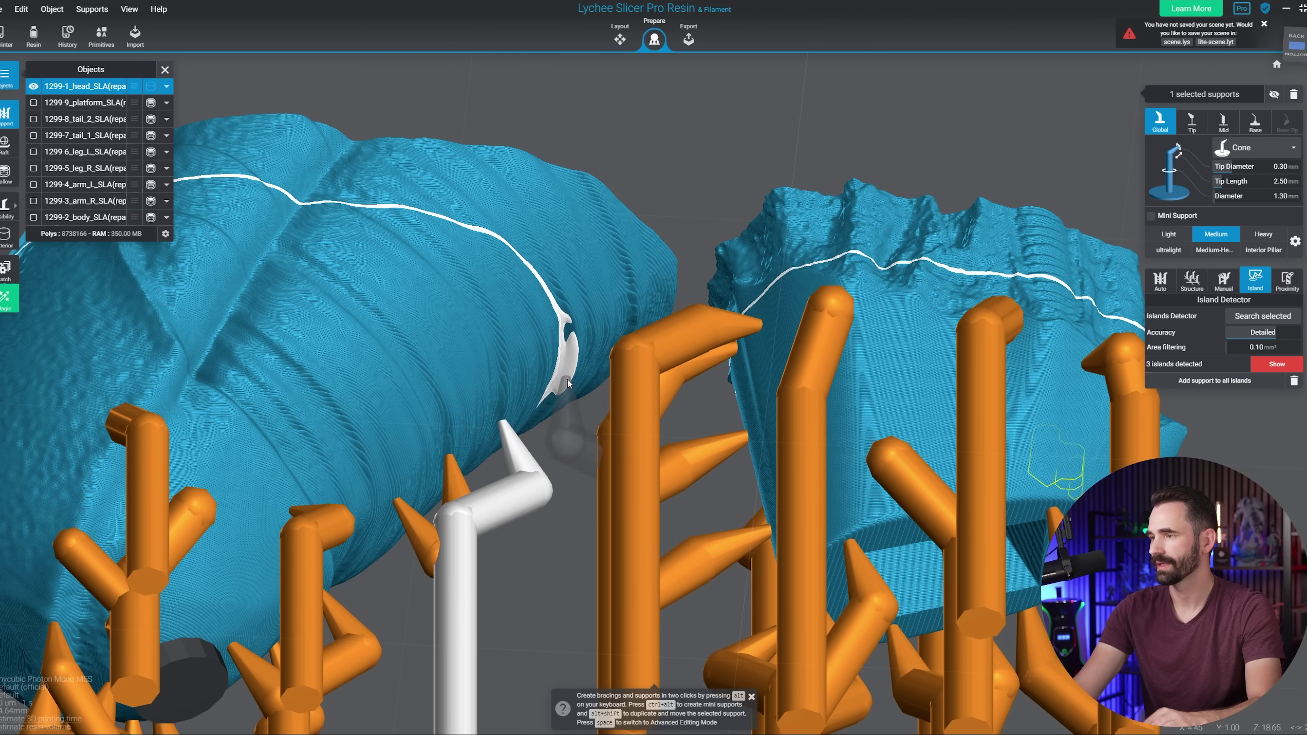
{"action": "left_click", "coordinate": [566, 379]}
{"action": "right_click_drag", "start_coordinate": [568, 379], "coordinate": [937, 492]}
{"action": "left_click", "coordinate": [629, 274]}
{"action": "scroll", "coordinate": [630, 274], "scroll_direction": "down", "scroll_amount": 5}
{"action": "left_click", "coordinate": [937, 497]}
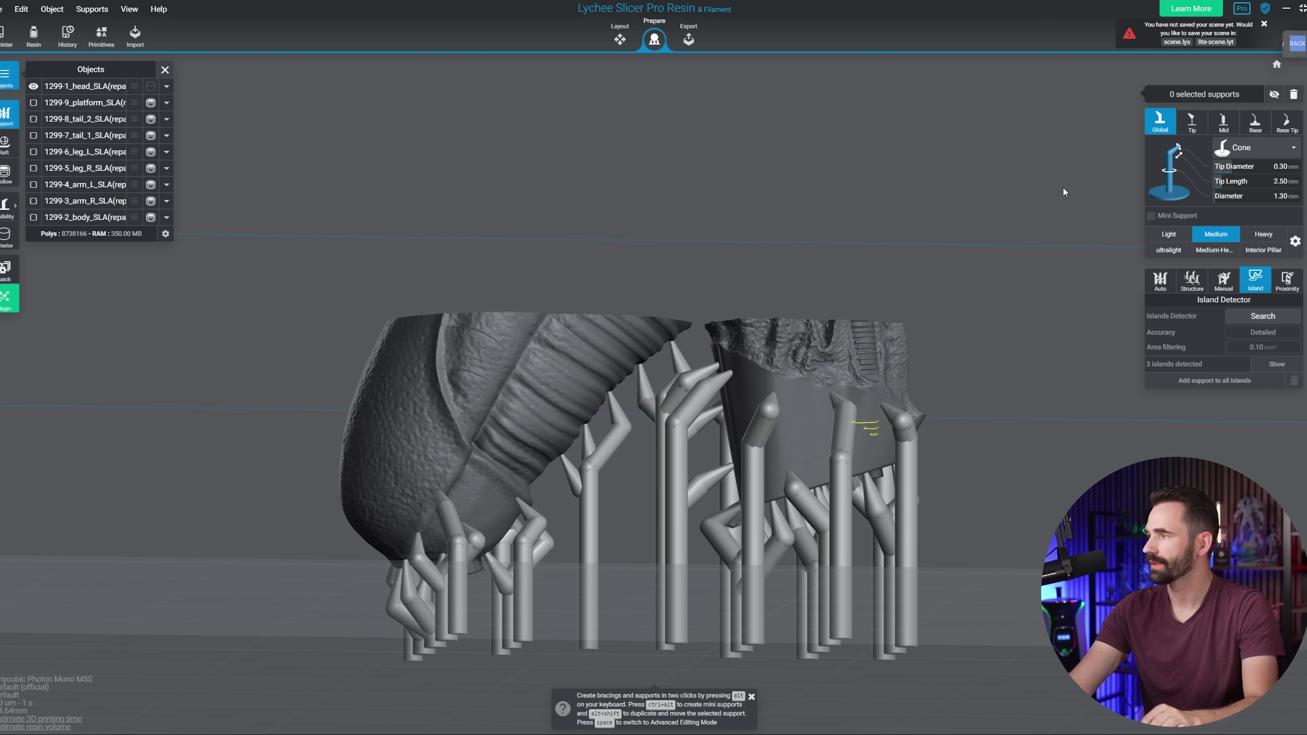
Choose the Light preset and add a Light support to the ribbed underside of the head, just above the Medium supports.
{"action": "left_click", "coordinate": [1173, 238]}
{"action": "scroll", "coordinate": [734, 241], "scroll_direction": "up", "scroll_amount": 3}
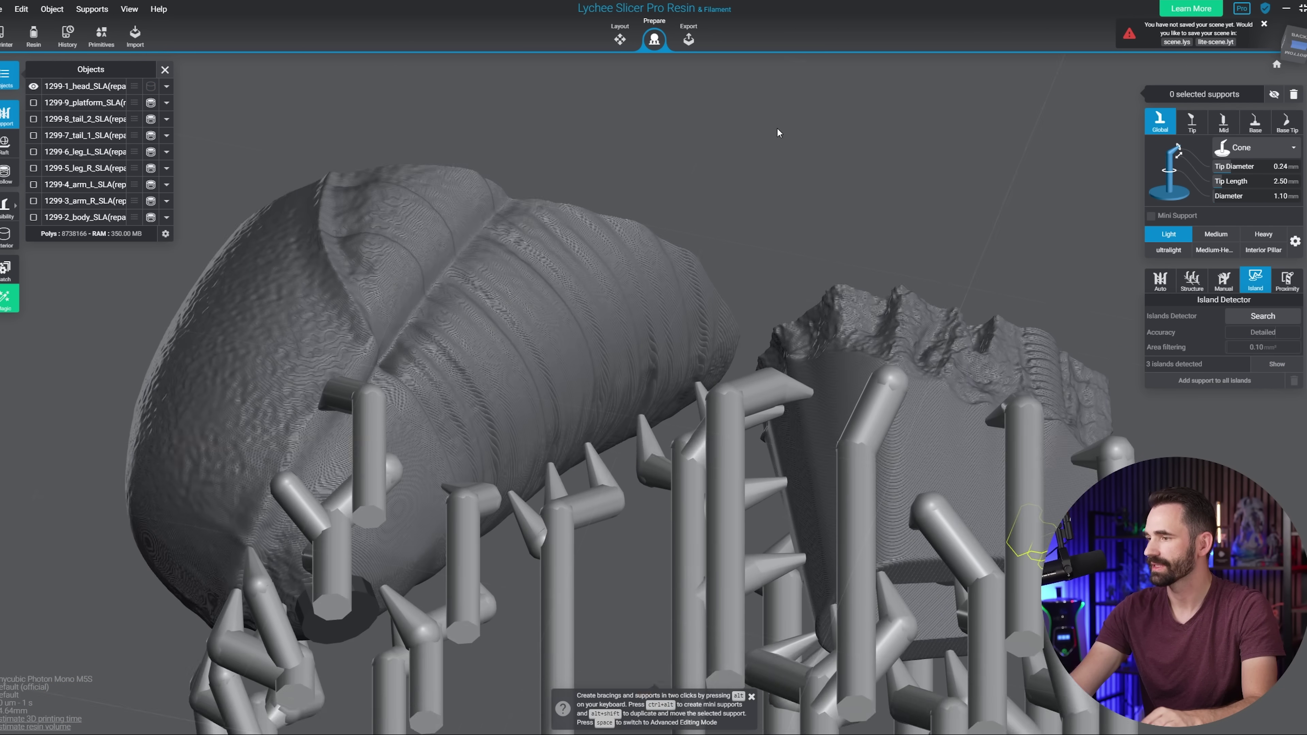
{"action": "left_click", "coordinate": [589, 397]}
{"action": "scroll", "coordinate": [511, 409], "scroll_direction": "up", "scroll_amount": 3}
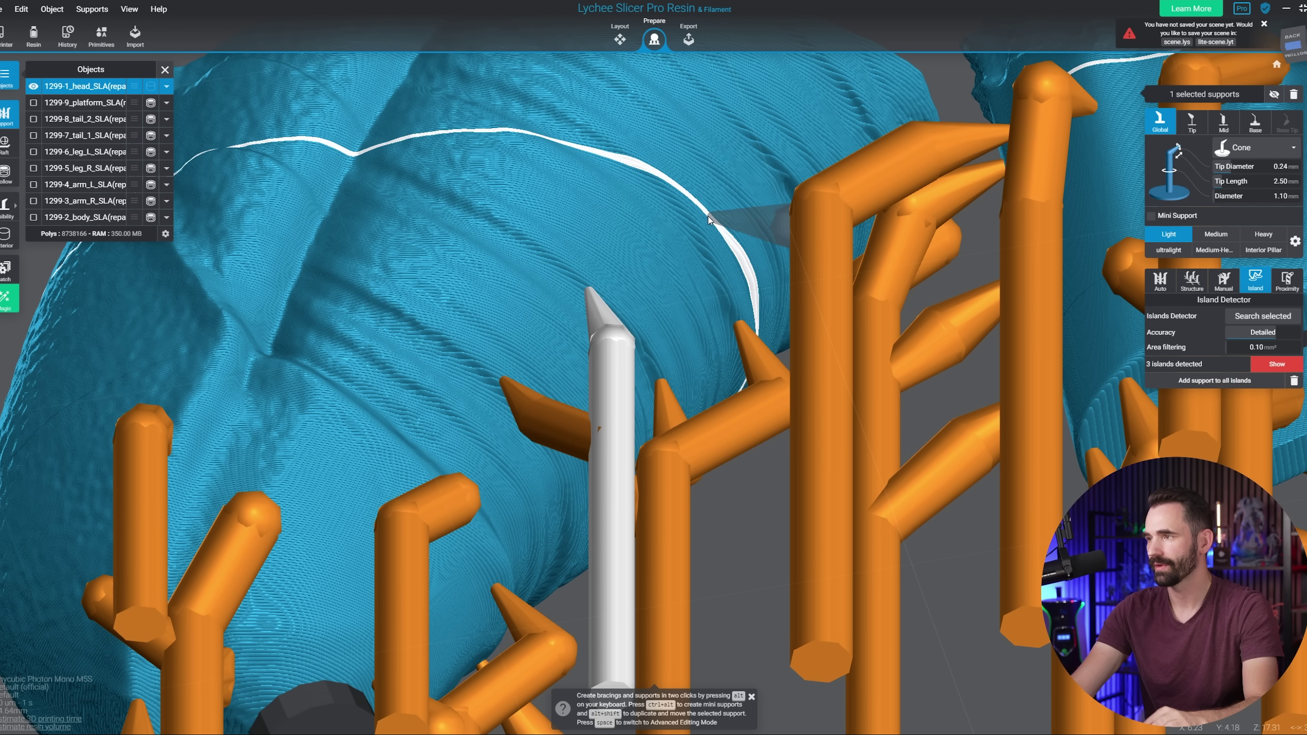
{"action": "right_click_drag", "start_coordinate": [685, 206], "coordinate": [762, 345]}
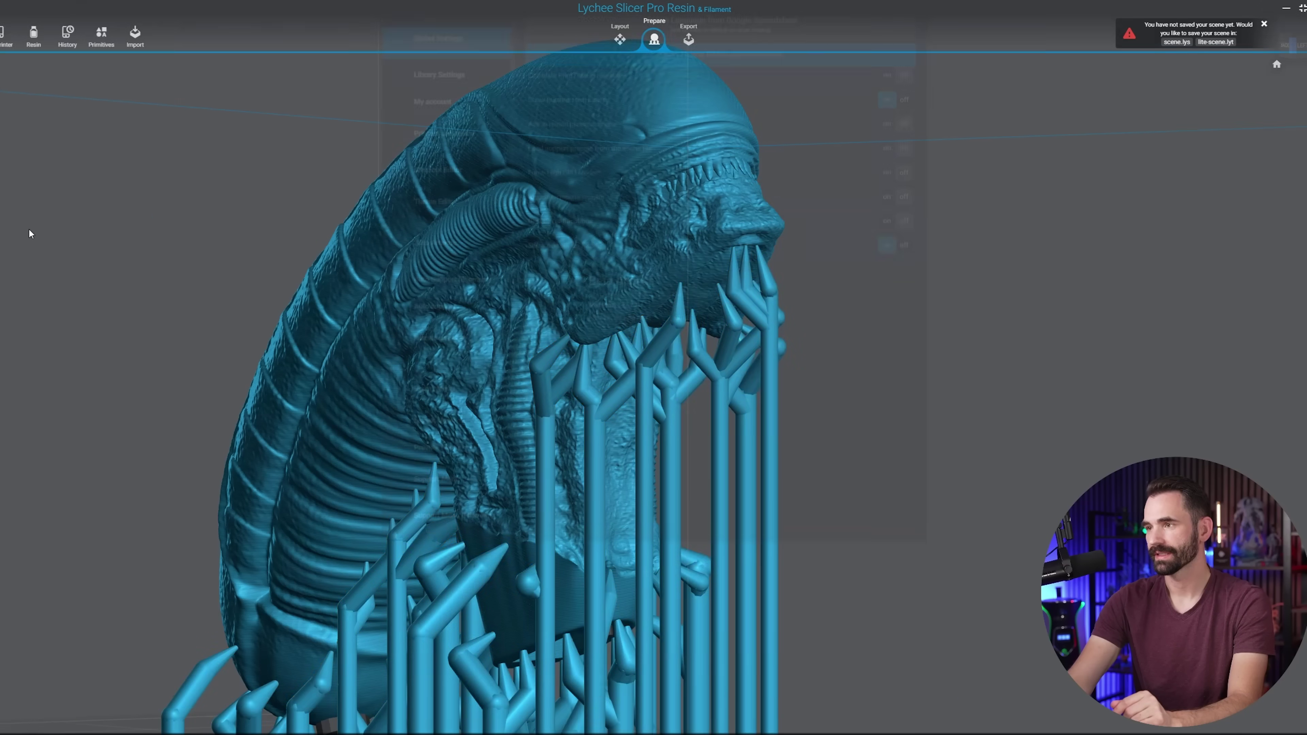
Enable showing overhang areas with islands in the Islands detector preferences and inspect the highlighted areas beneath the jaw.
{"action": "left_click", "coordinate": [443, 490]}
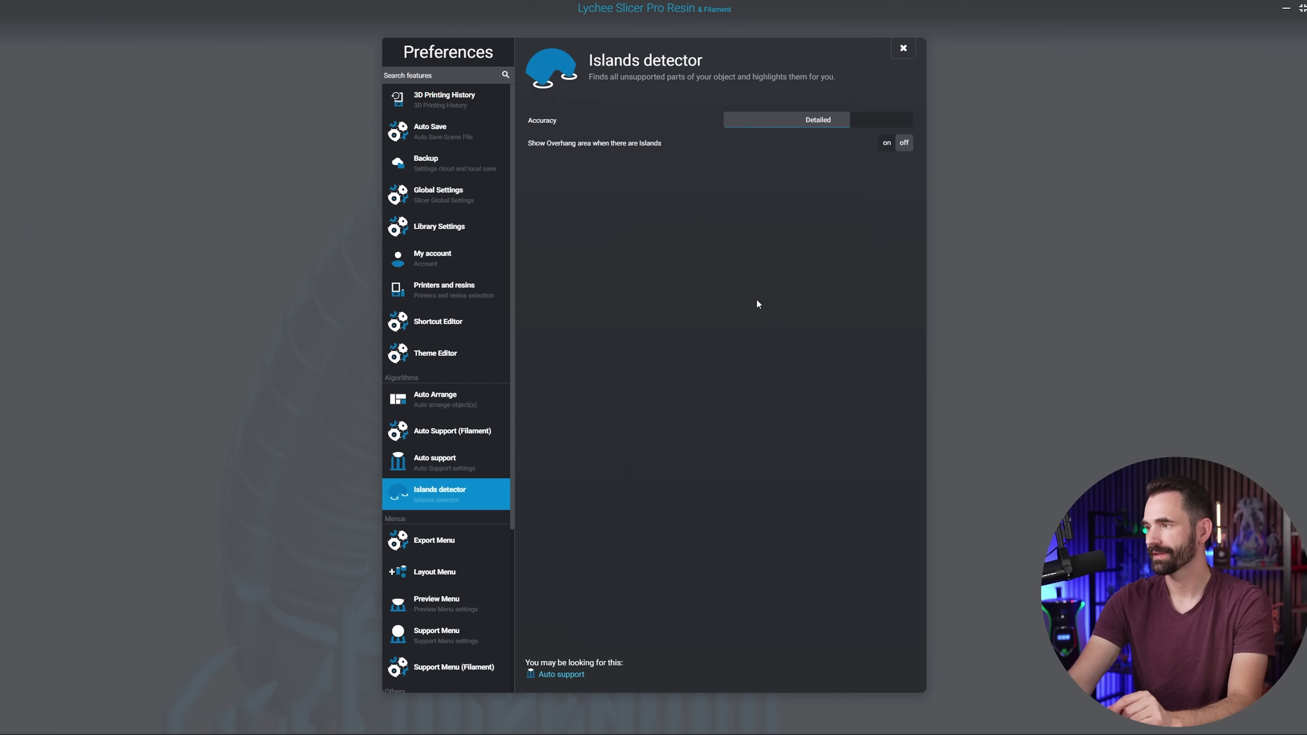
{"action": "left_click", "coordinate": [902, 50]}
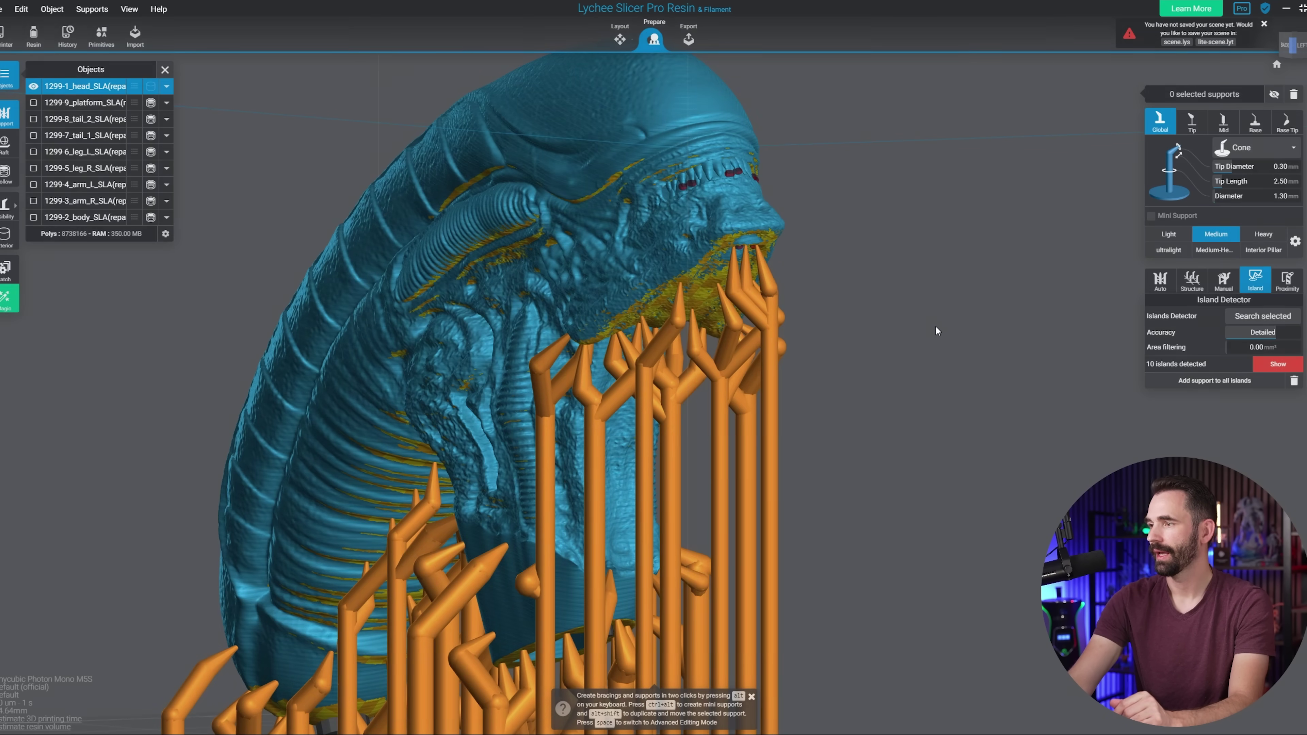
{"action": "right_click_drag", "start_coordinate": [936, 330], "coordinate": [842, 288]}
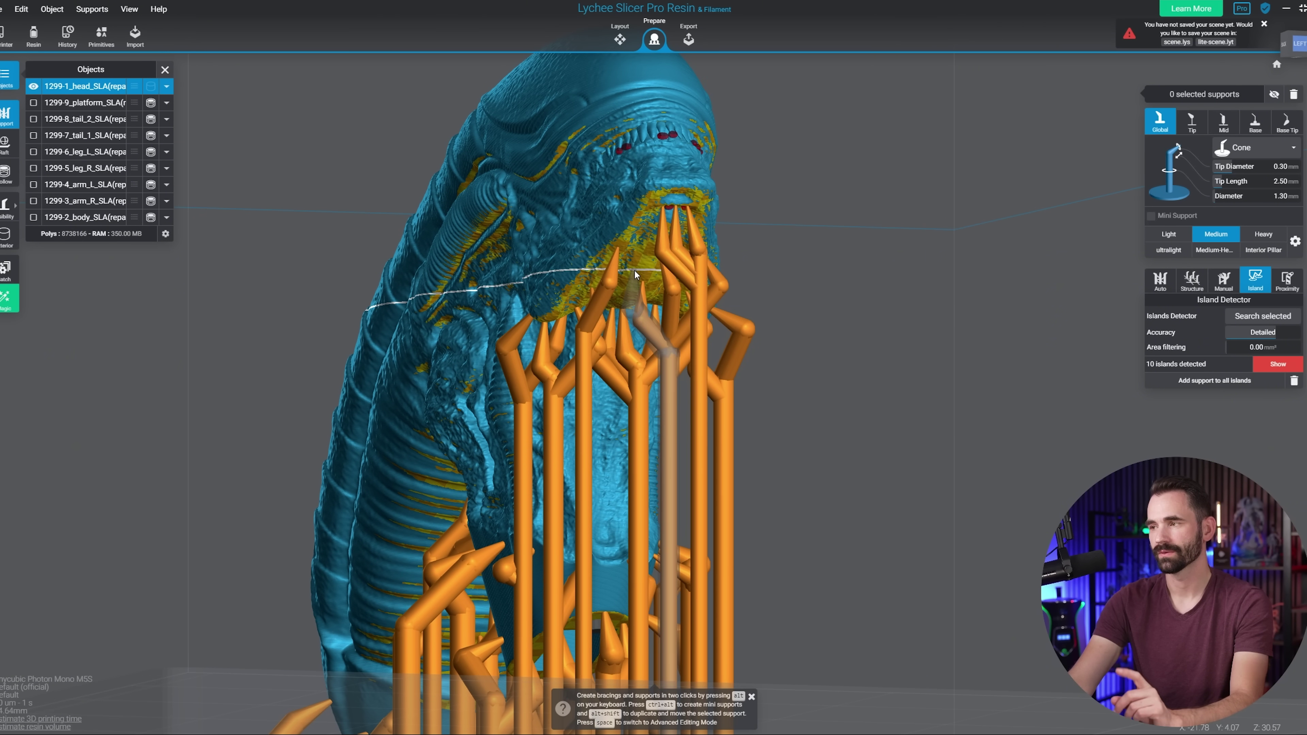
Set the support bracing preset to Default Bracing and add bracing between the head's supports.
{"action": "right_click_drag", "start_coordinate": [939, 298], "coordinate": [1126, 267]}
{"action": "left_click", "coordinate": [1192, 282]}
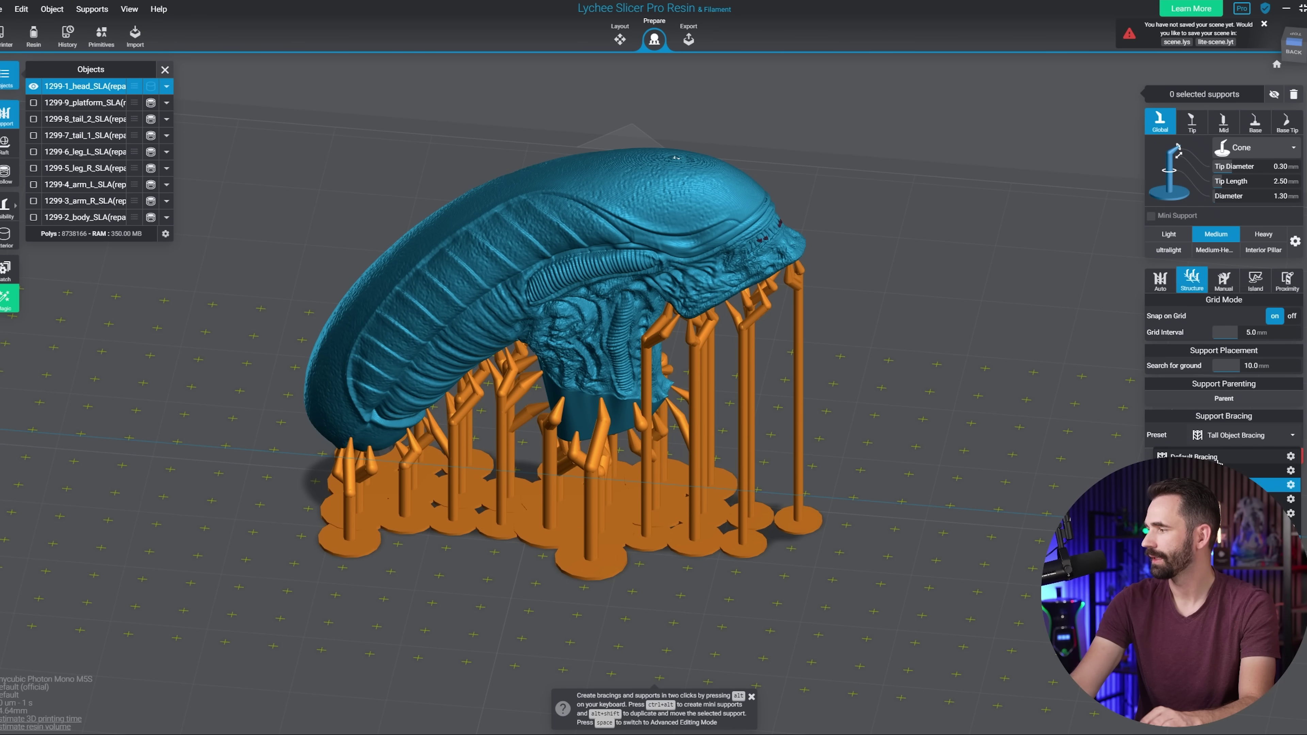
{"action": "left_click", "coordinate": [1212, 456]}
{"action": "right_click_drag", "start_coordinate": [922, 353], "coordinate": [364, 305]}
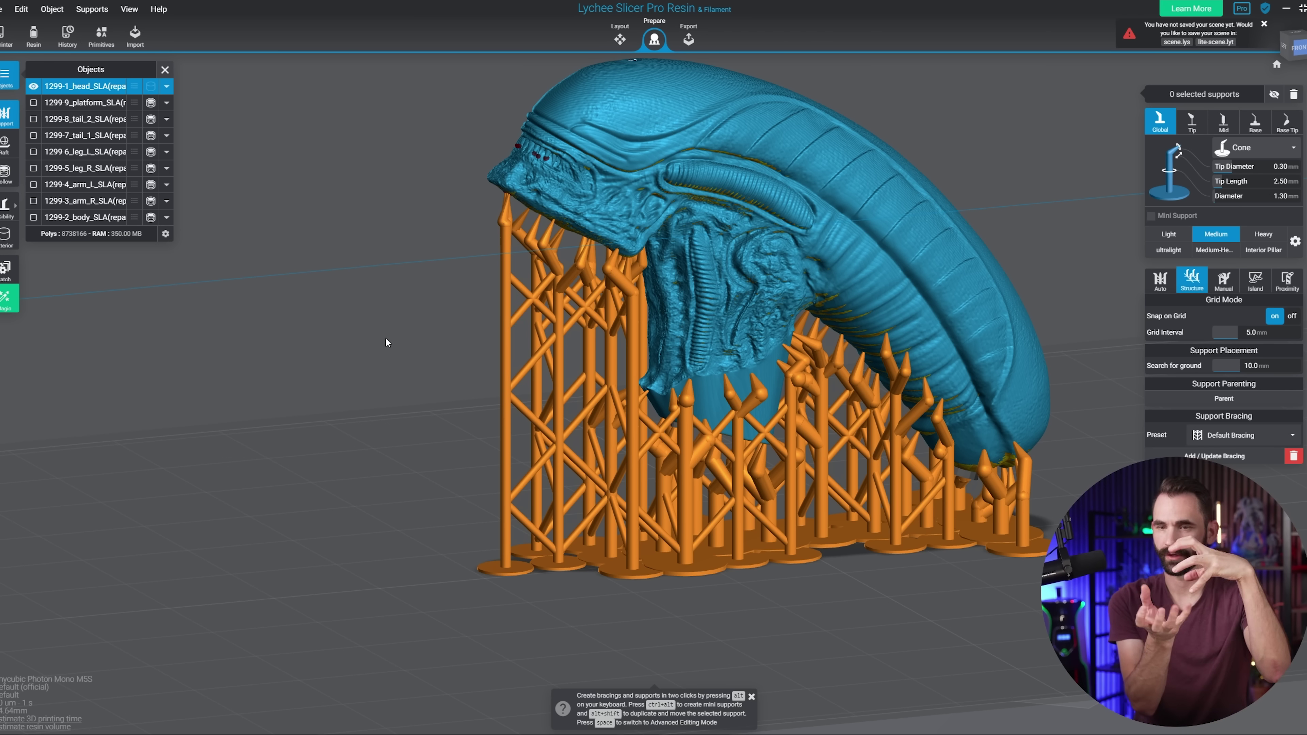
{"action": "right_click_drag", "start_coordinate": [332, 350], "coordinate": [887, 387]}
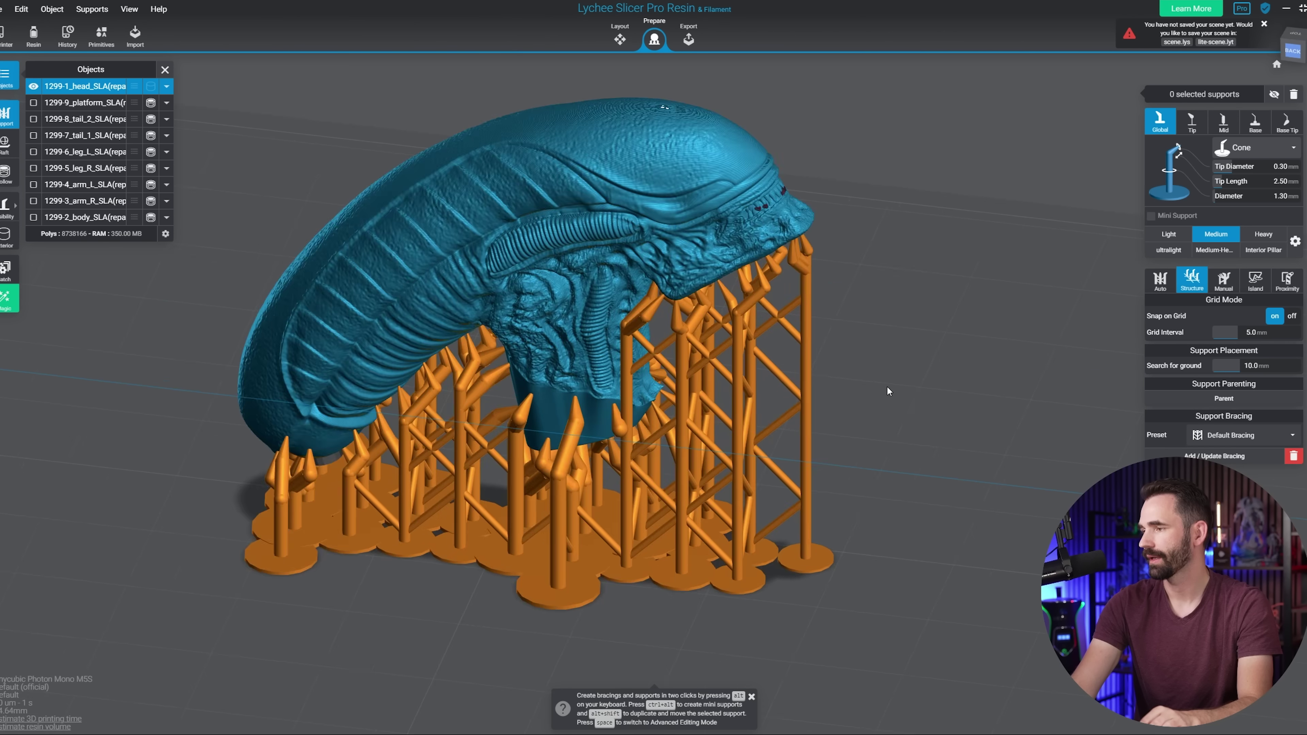
Add a walled raft that follows the outline of the support bases beneath the head, overriding the individual bases.
{"action": "scroll", "coordinate": [886, 387], "scroll_direction": "down", "scroll_amount": 3}
{"action": "key", "text": "ctrl+a"}
{"action": "left_click", "coordinate": [7, 150]}
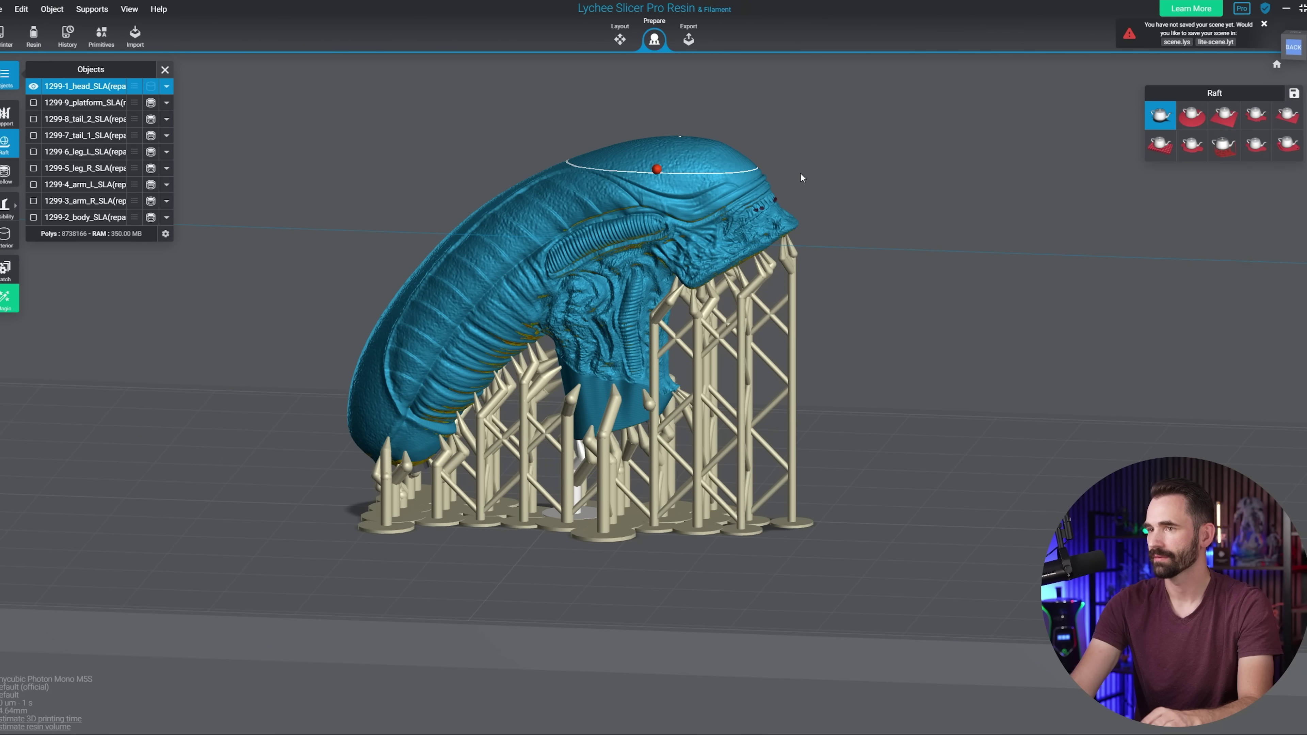
{"action": "left_click", "coordinate": [1281, 150]}
{"action": "scroll", "coordinate": [906, 348], "scroll_direction": "down", "scroll_amount": 3}
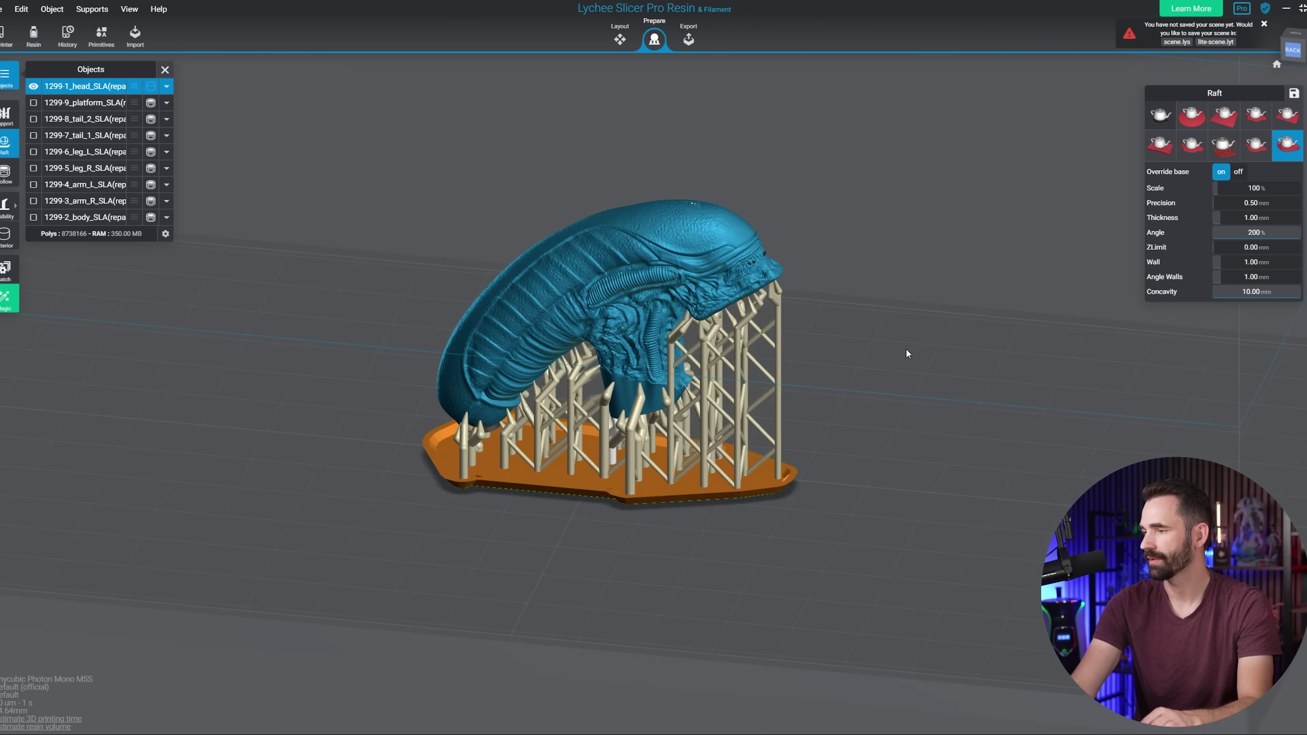
{"action": "right_click_drag", "start_coordinate": [905, 349], "coordinate": [850, 368]}
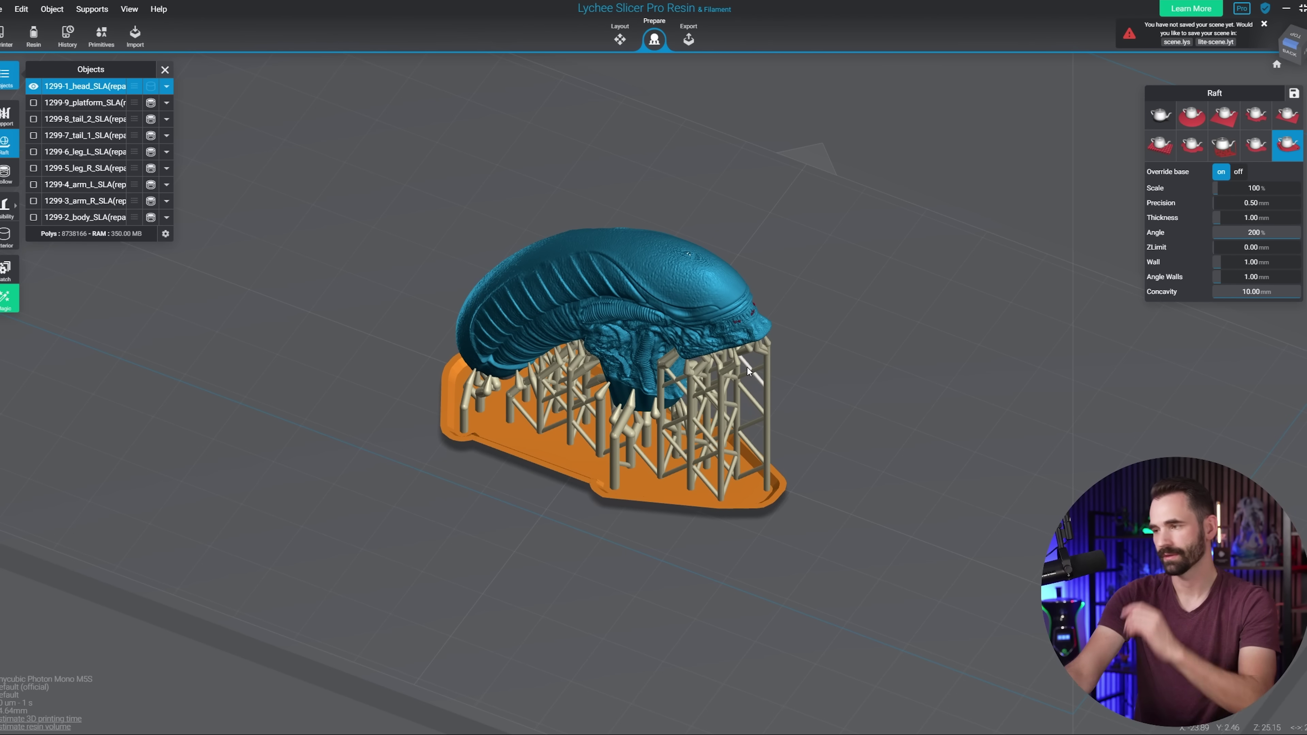
{"action": "right_click_drag", "start_coordinate": [748, 368], "coordinate": [880, 369]}
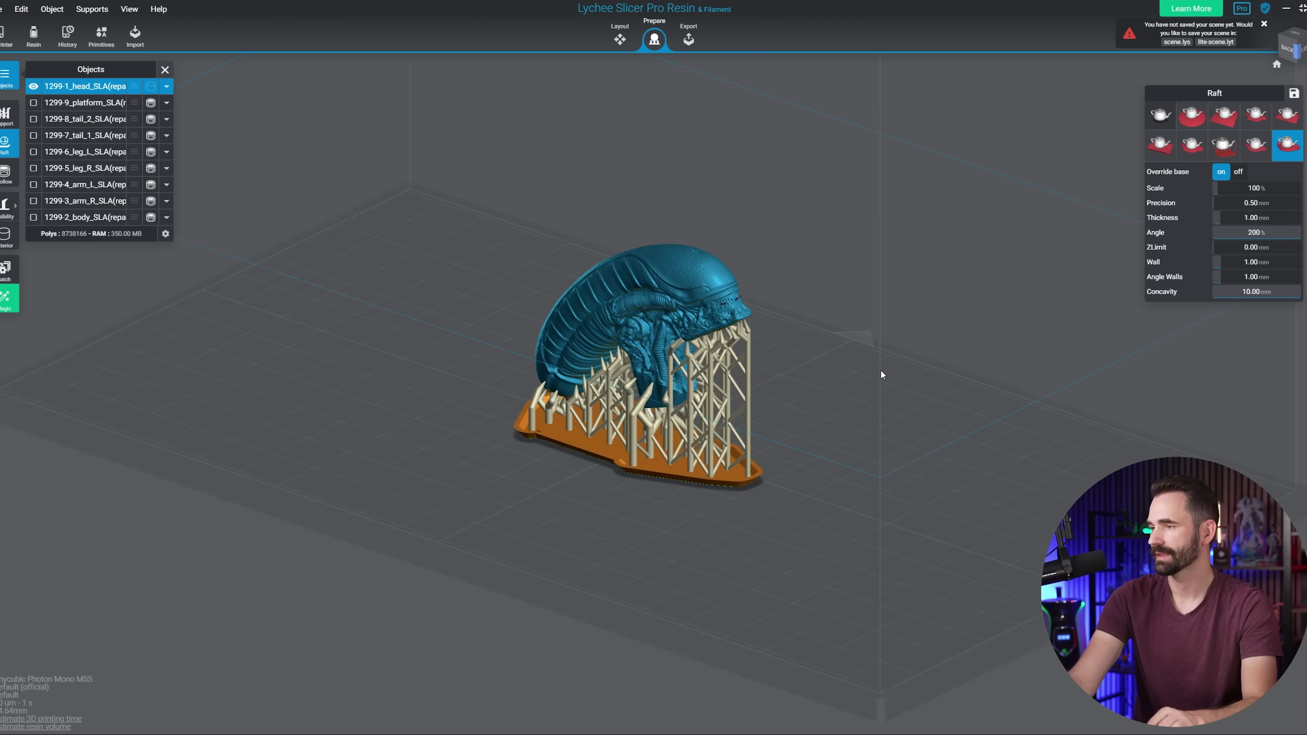
{"action": "scroll", "coordinate": [936, 311], "scroll_direction": "down", "scroll_amount": 2}
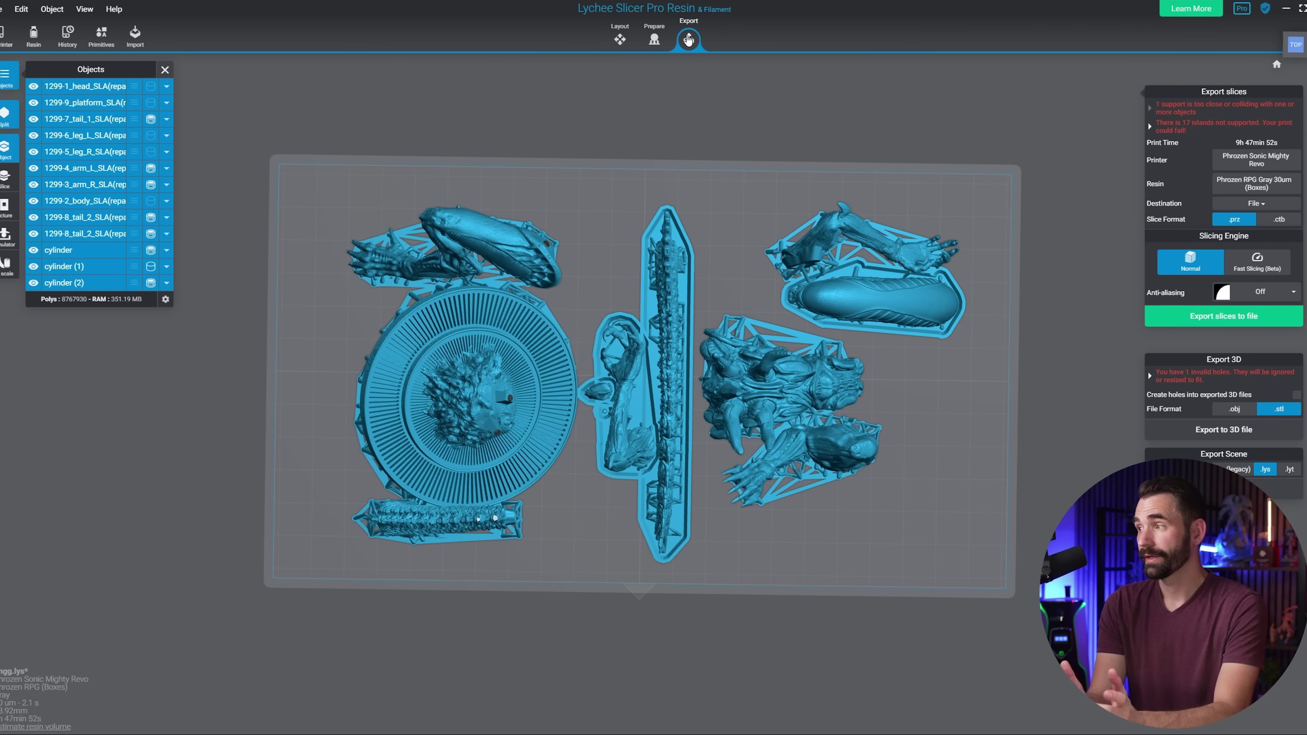